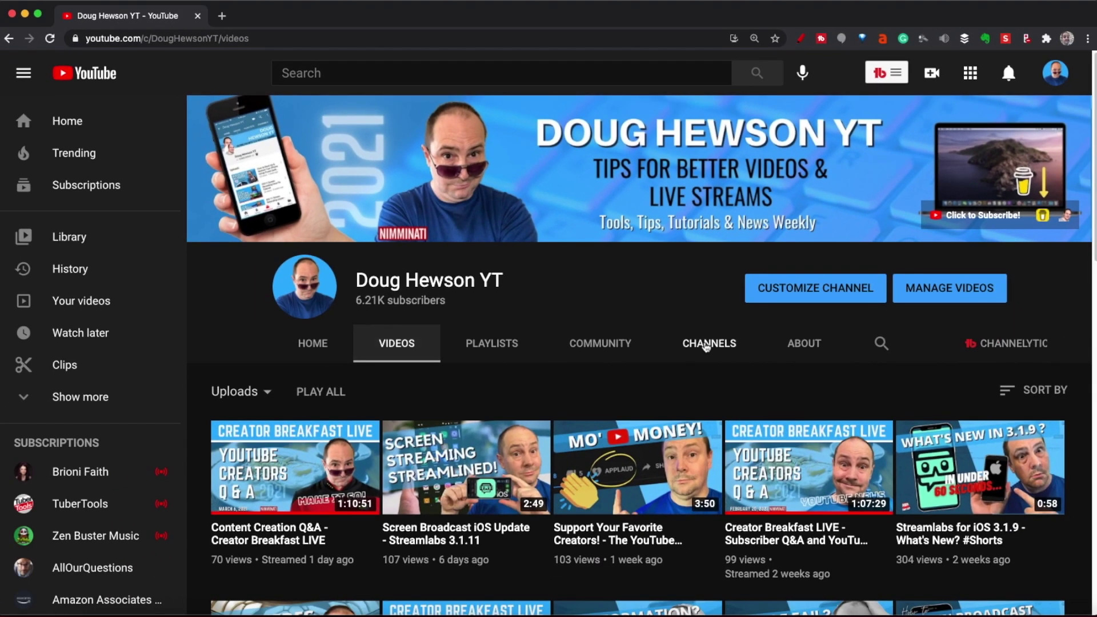
Look through the video sections on the channel's home page
left_click(711, 366)
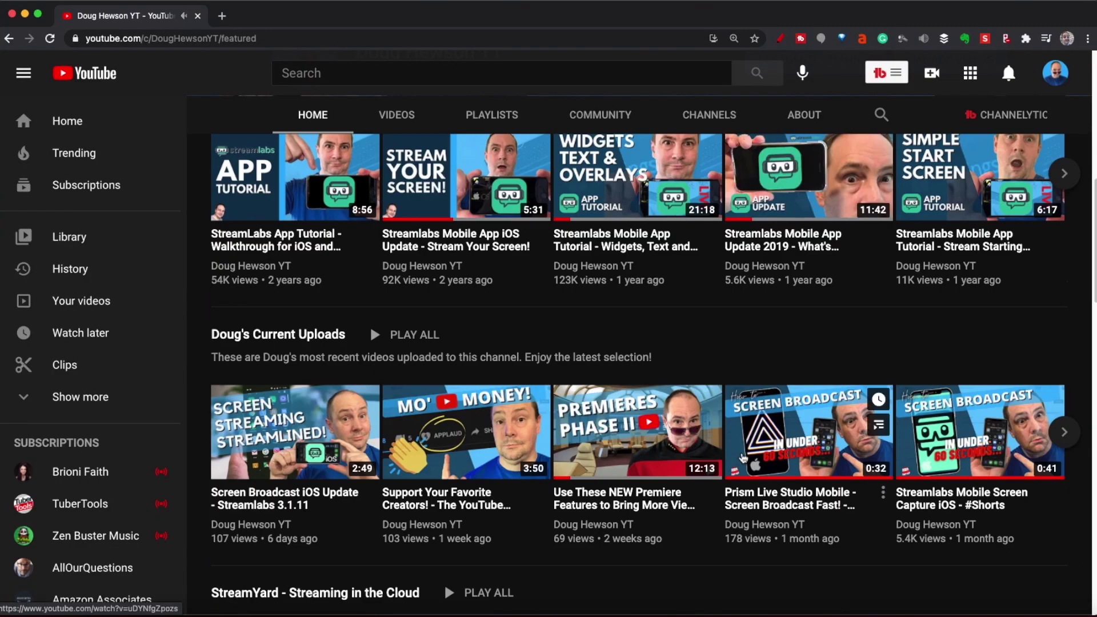
scroll(743, 457, "down", 15)
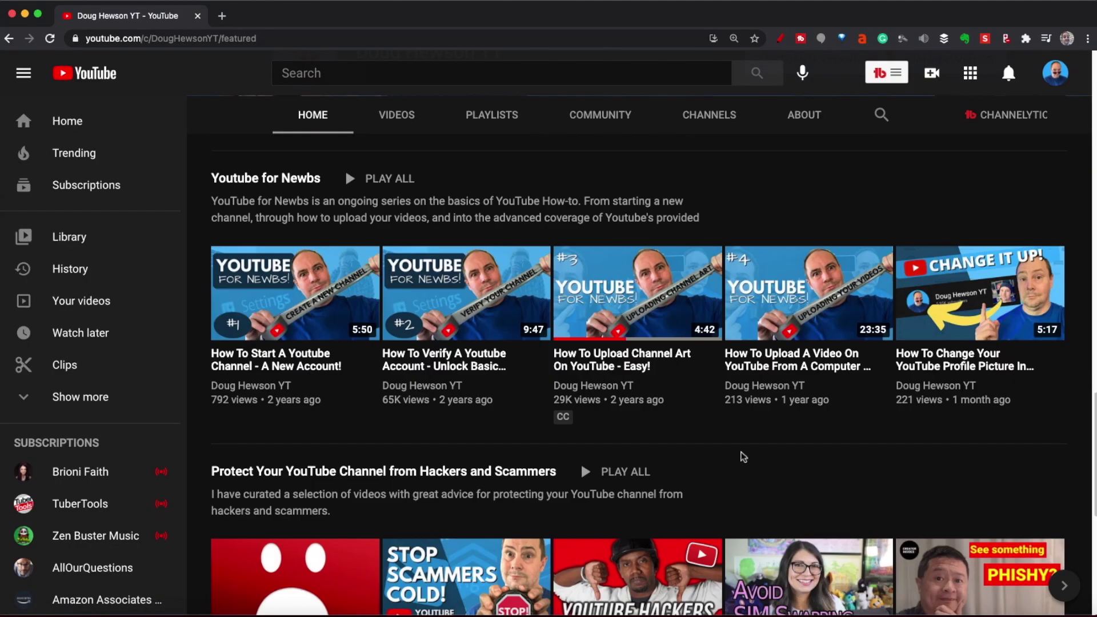
scroll(742, 457, "down", 8)
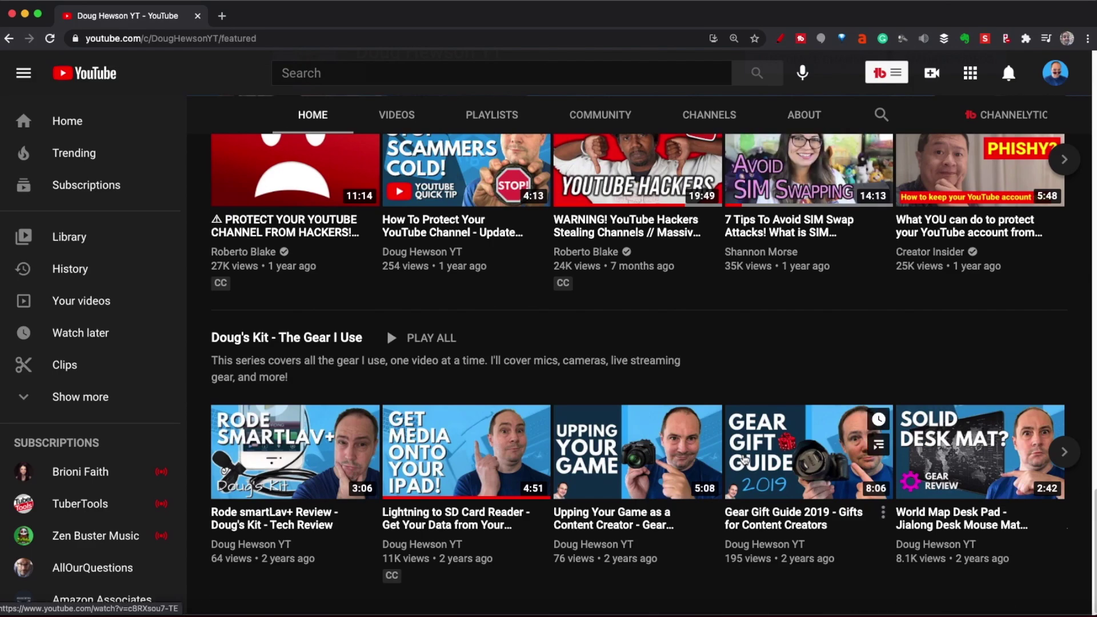
scroll(744, 460, "up", 20)
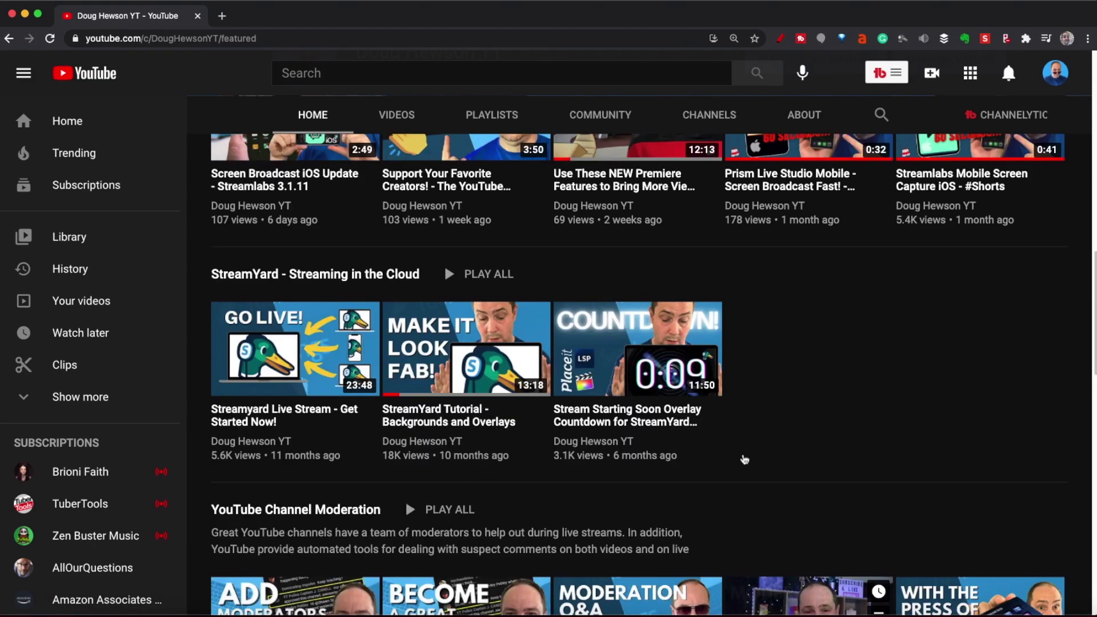
scroll(745, 460, "up", 8)
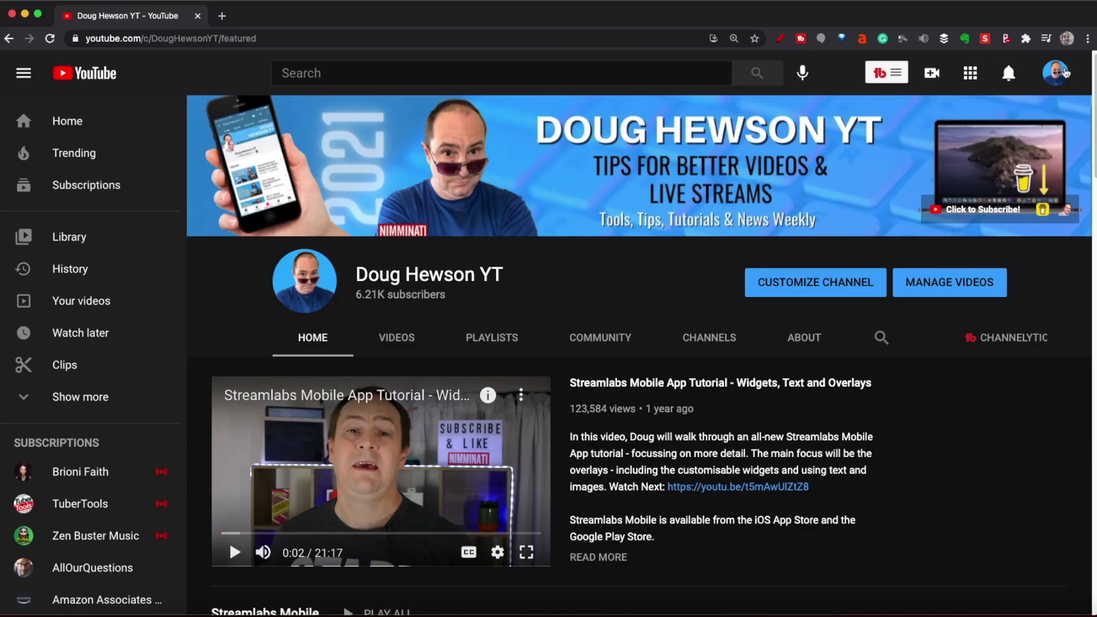
Open the customization page for the channel
left_click(1065, 72)
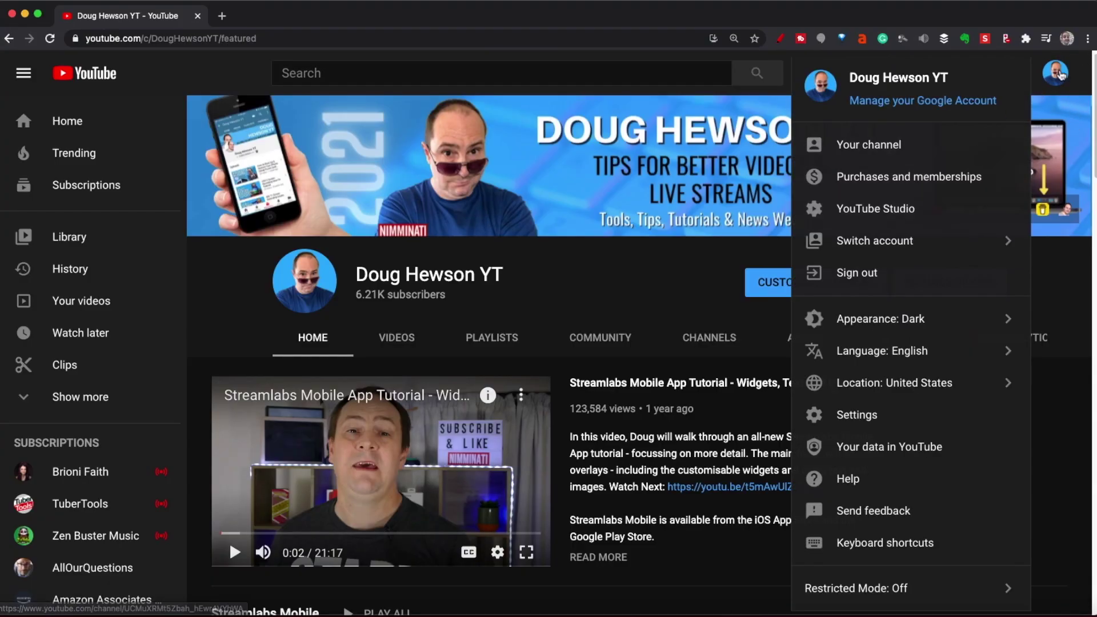
key("Escape")
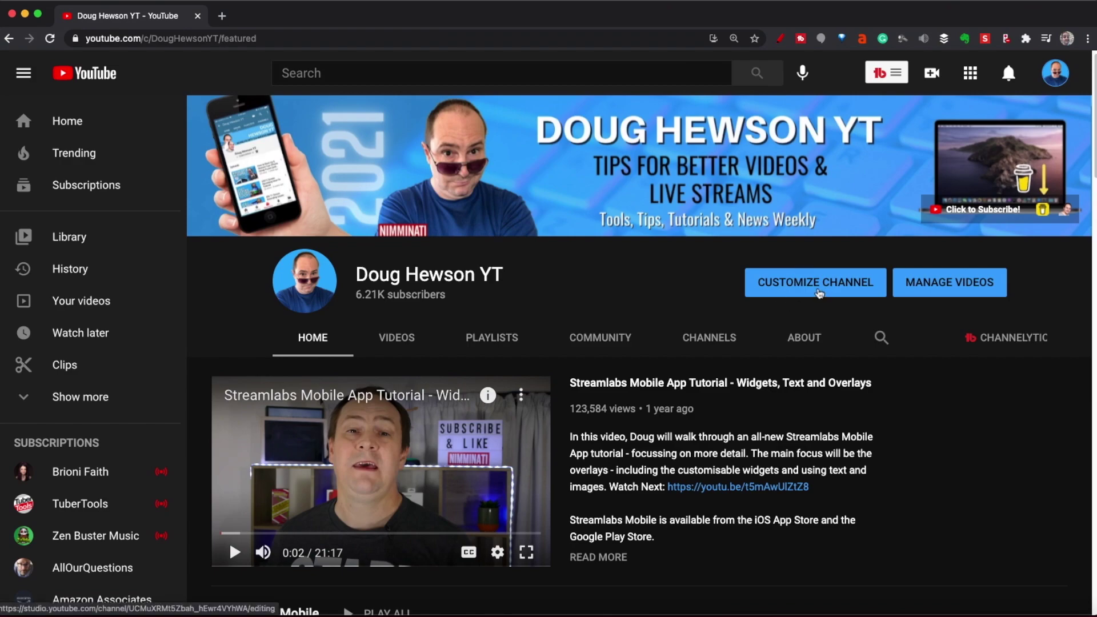
left_click(817, 290)
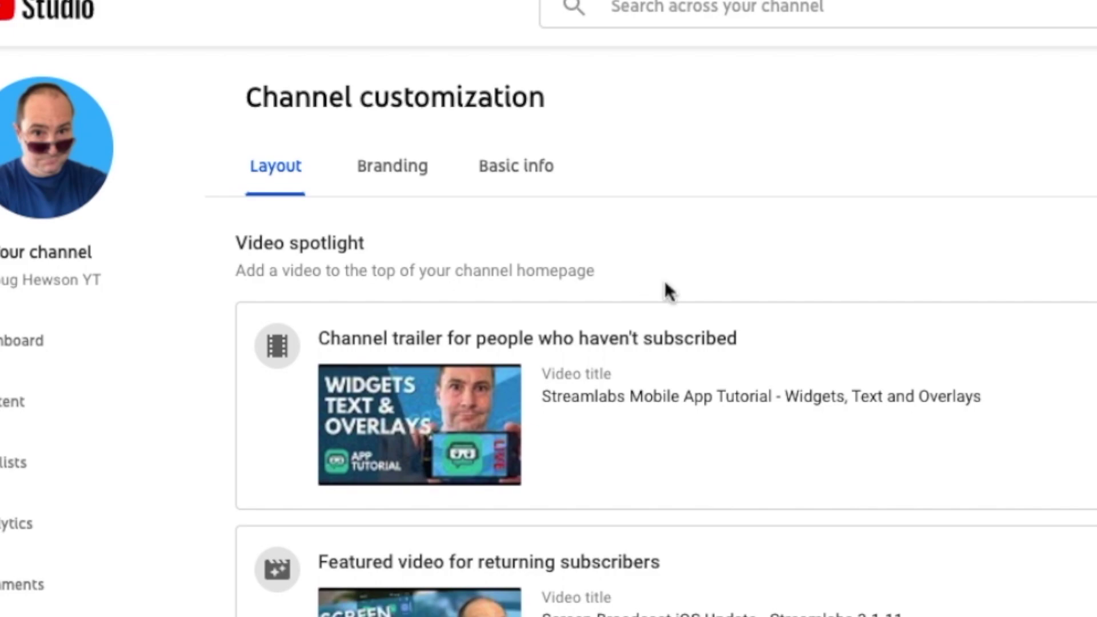
Add a Featured channels section titled "Channels I Recommend for YouTube" to the homepage layout
scroll(616, 336, "down", 3)
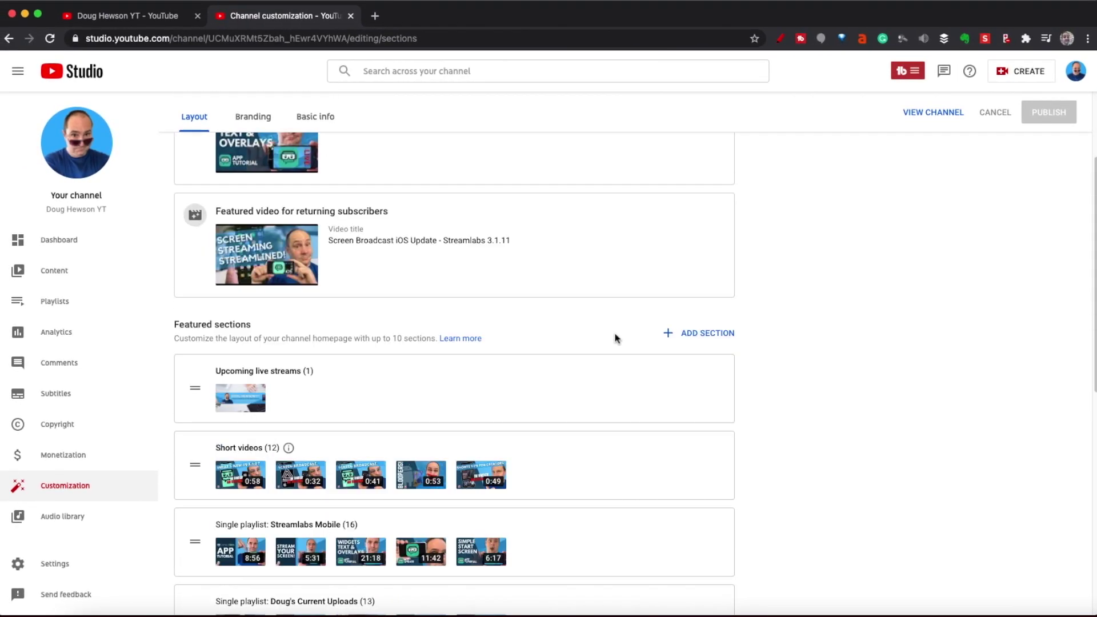
scroll(606, 382, "down", 1)
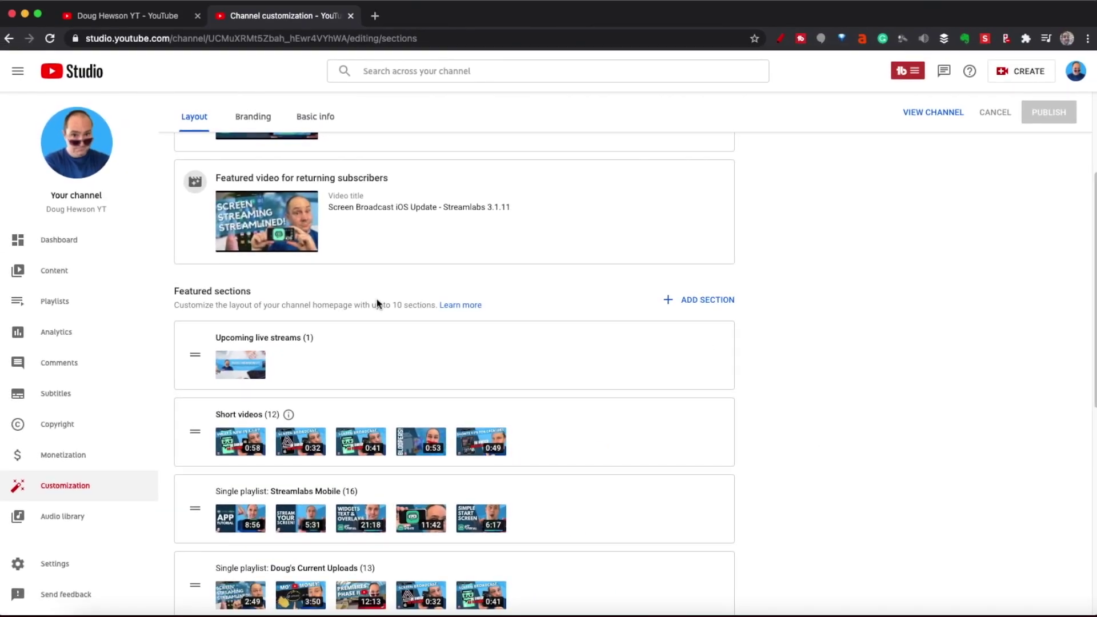
scroll(469, 313, "down", 8)
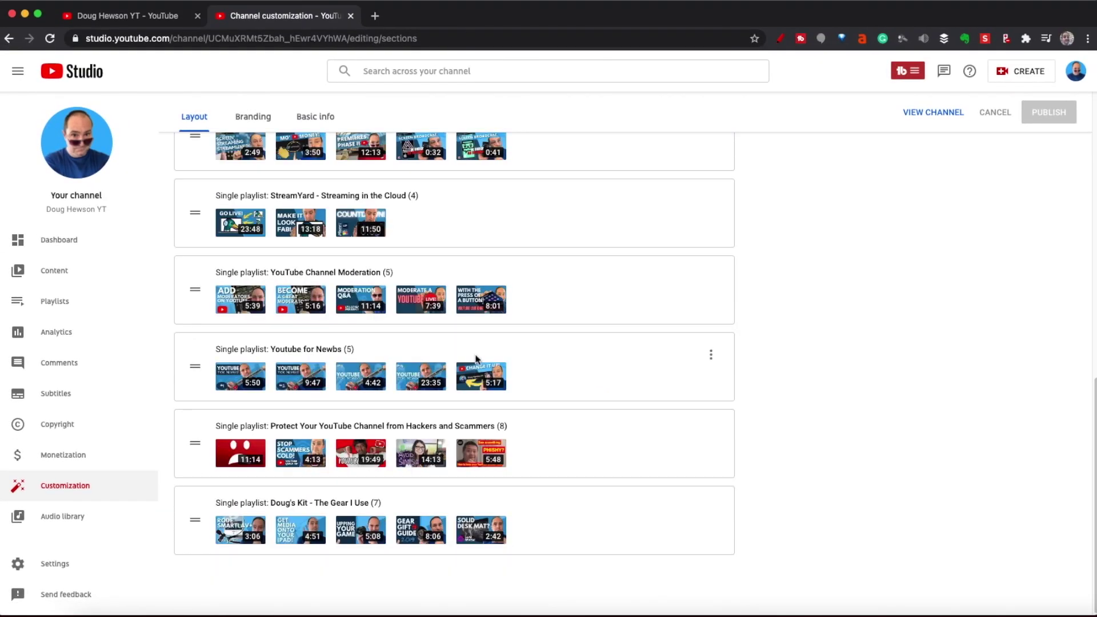
scroll(476, 358, "up", 10)
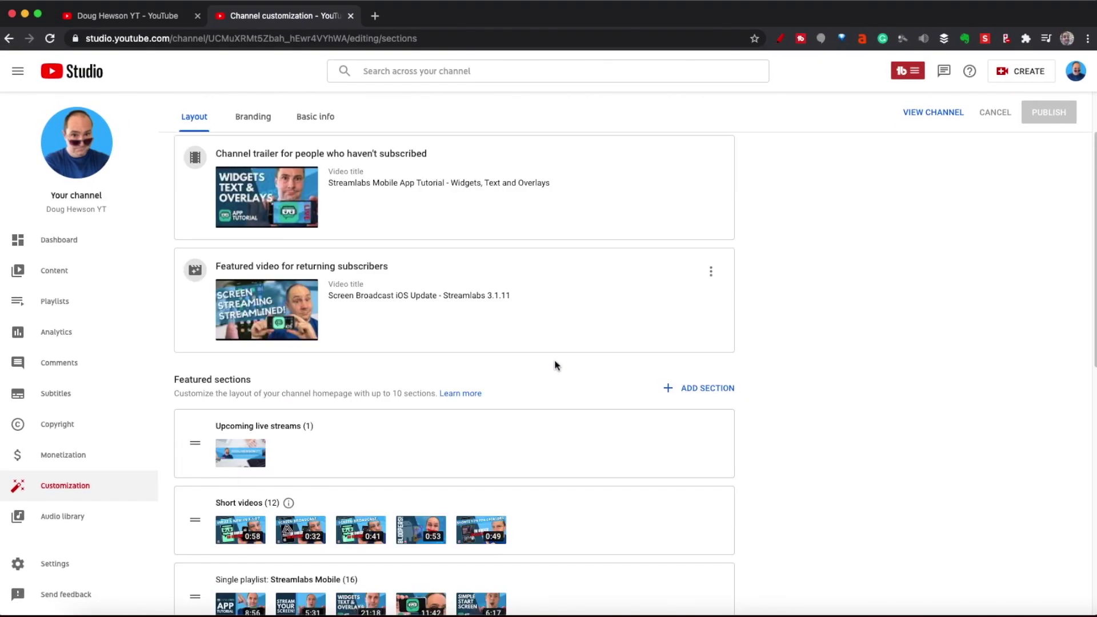
scroll(587, 359, "down", 1)
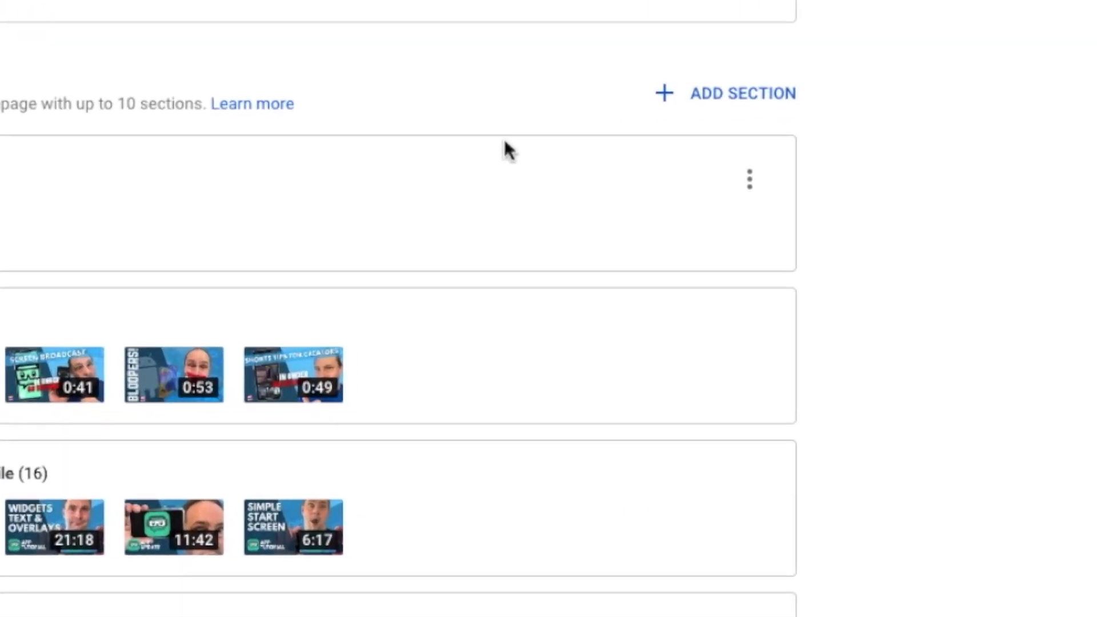
left_click(705, 102)
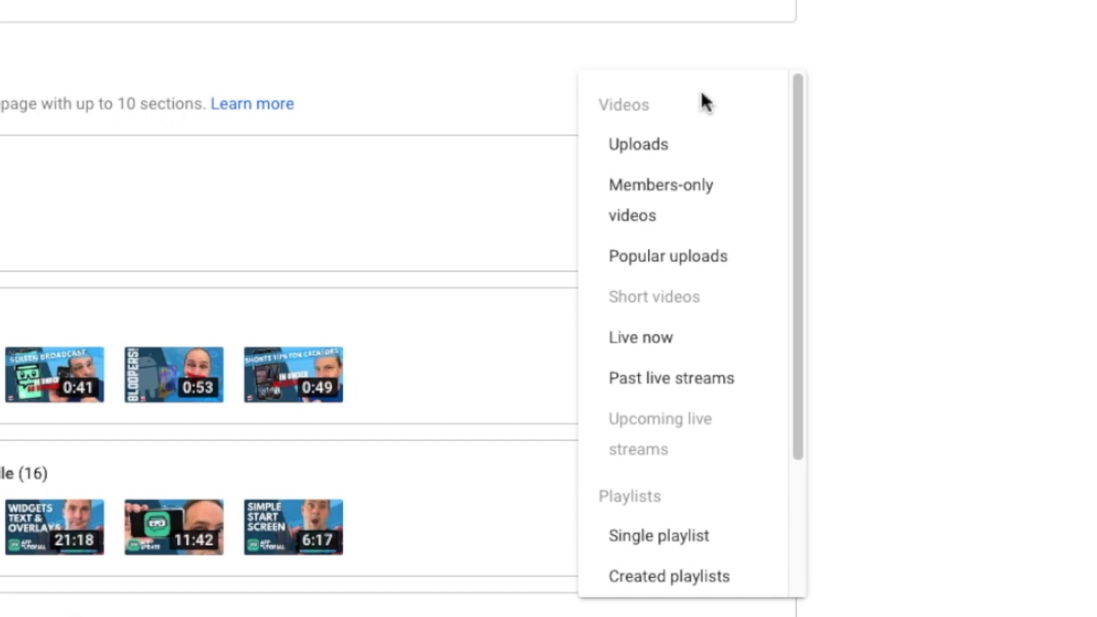
scroll(738, 251, "down", 3)
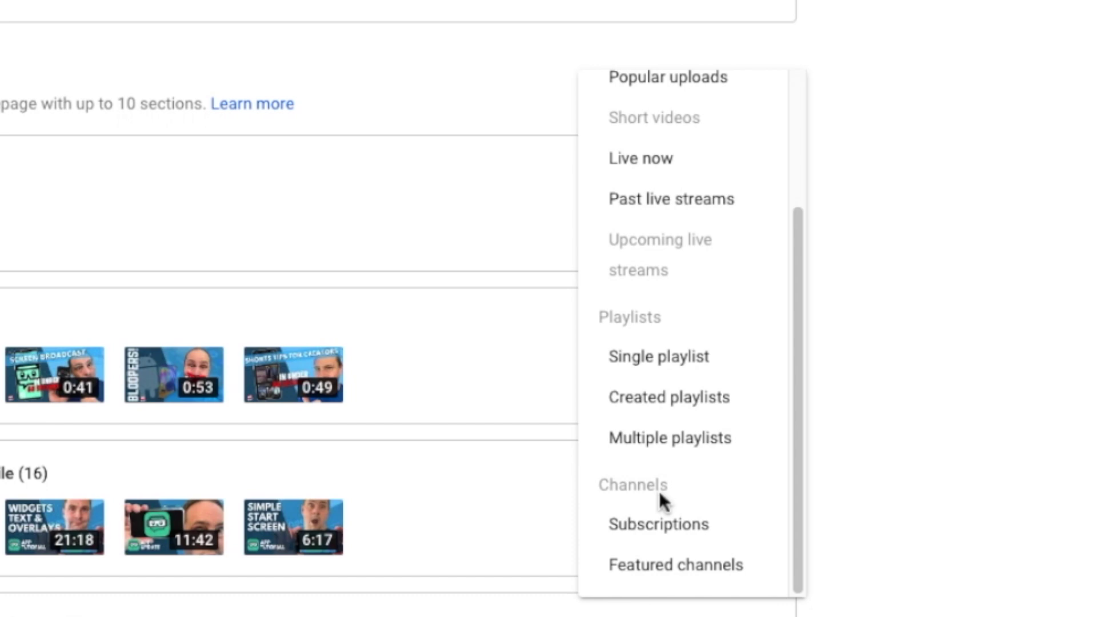
left_click(677, 564)
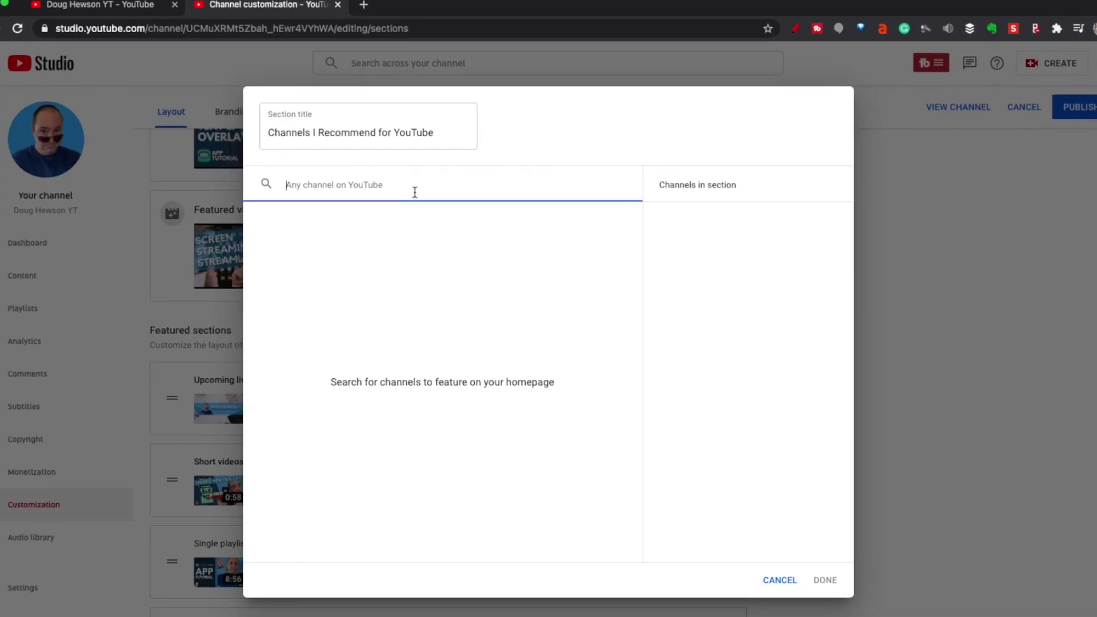
Find the channels Daniel Batal, Dee Nimmin and Nick Nimmin and include them in the new section
type("el Batal")
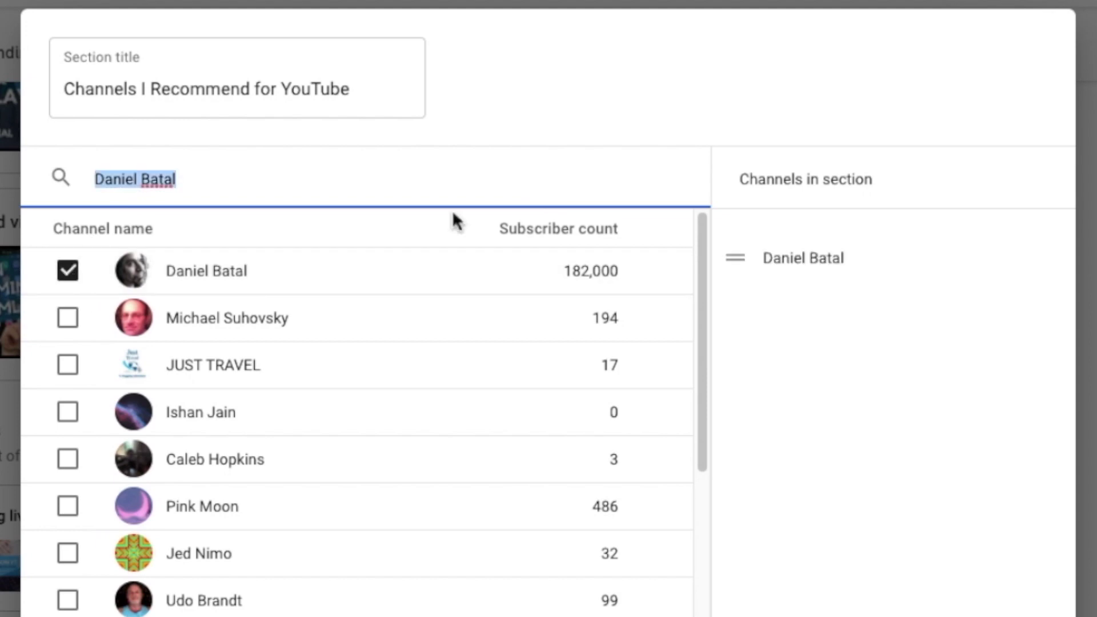
type("e Nimmin")
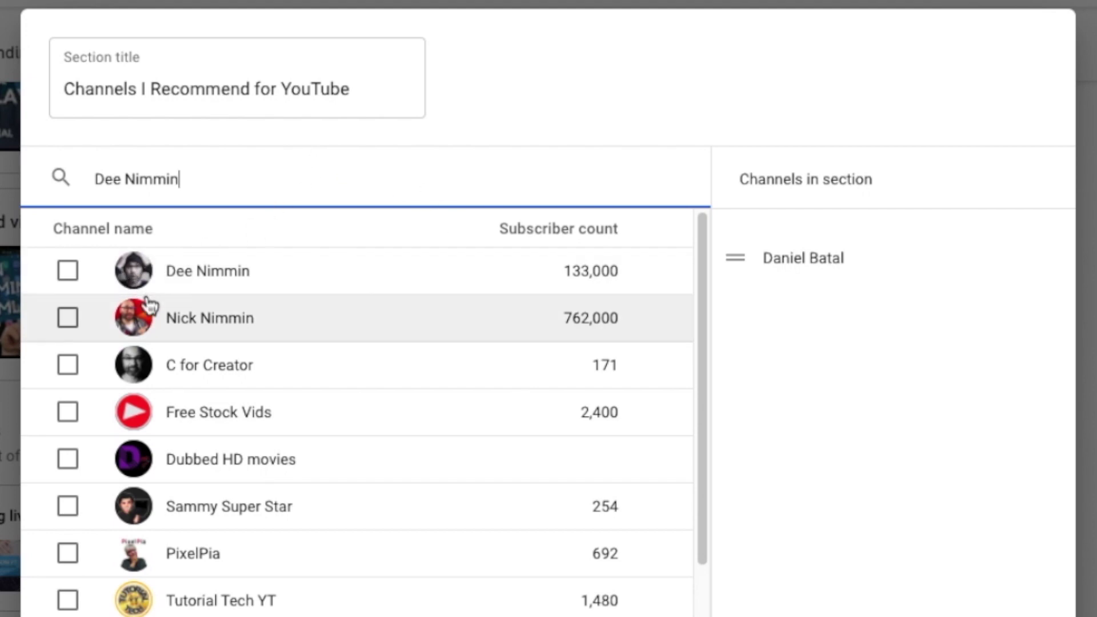
left_click(68, 273)
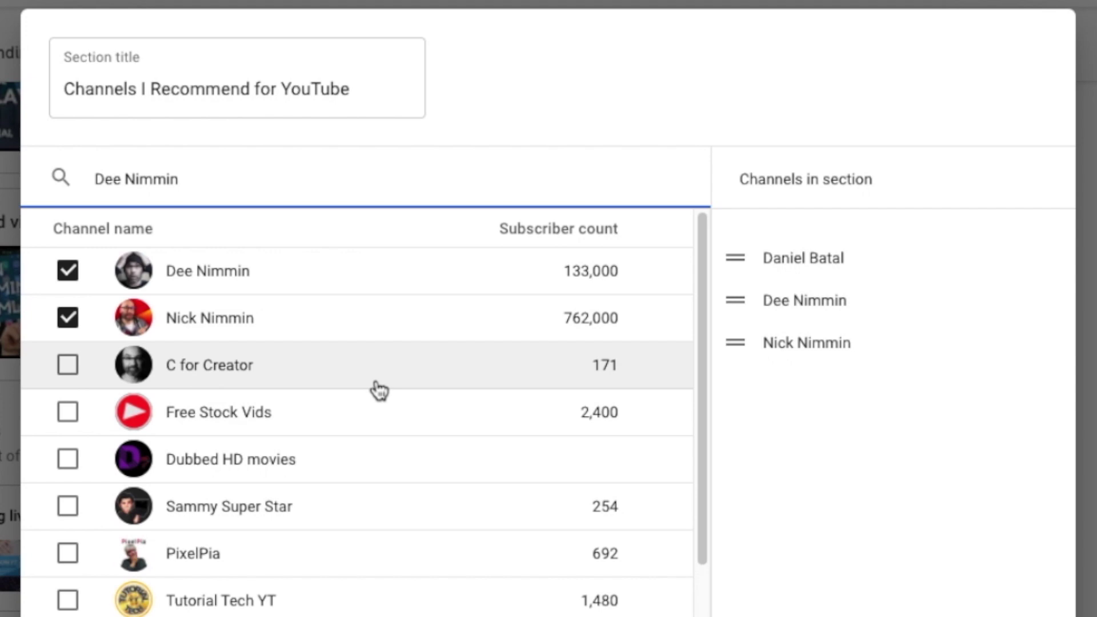
Include the channels Brian G Johnson TV, Roberto Blake and Derral Eves in the section
key("ctrl+a")
key("BackSpace")
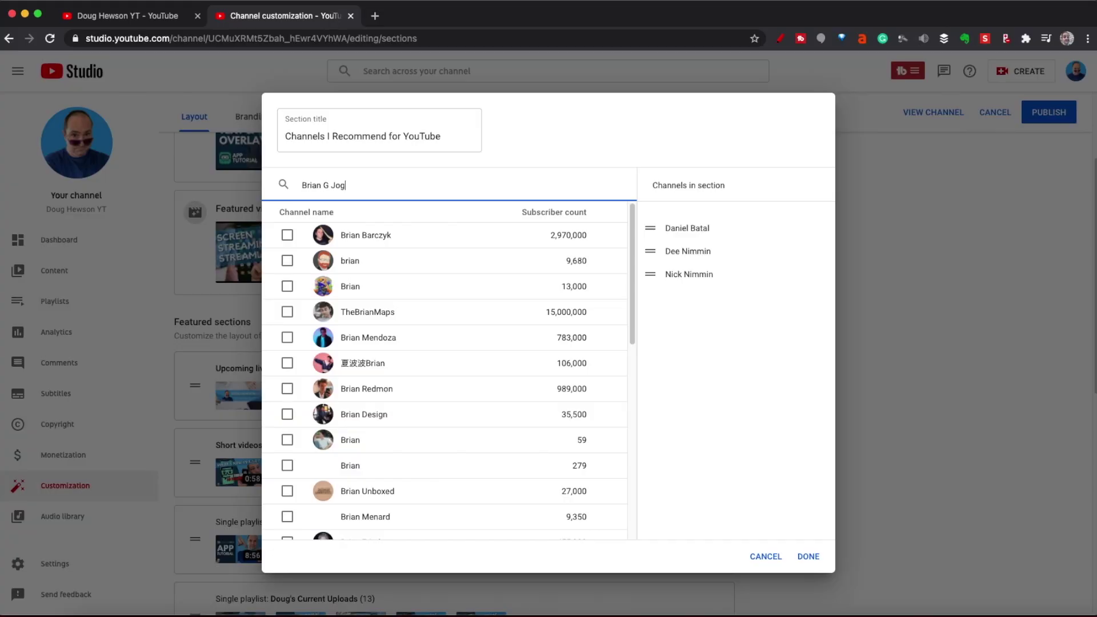
type("hnson")
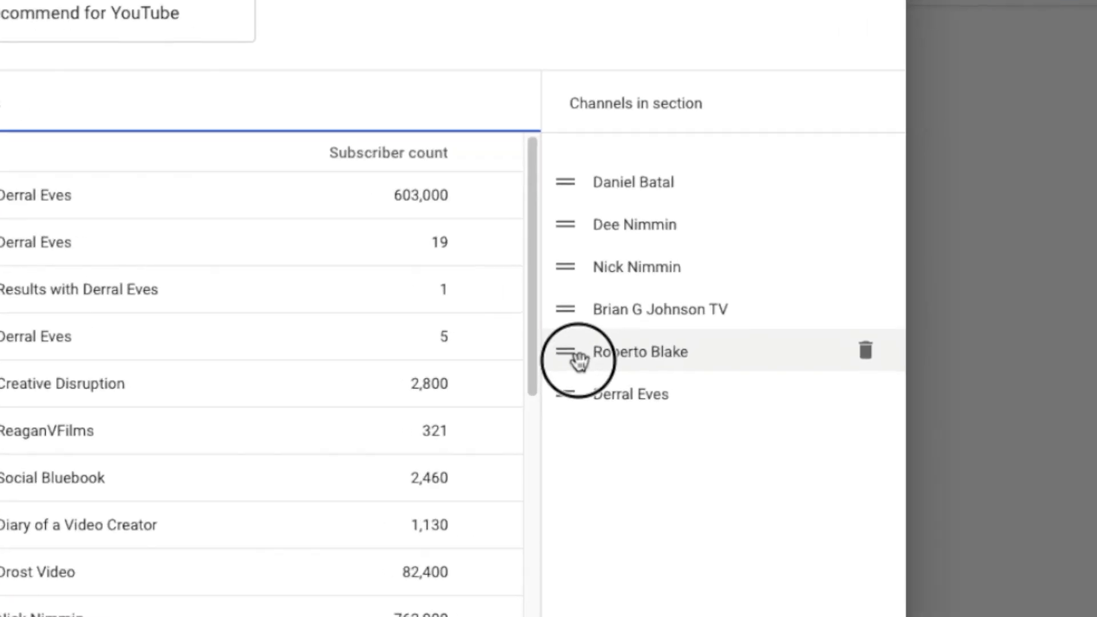
Move Roberto Blake above Brian G Johnson TV in the section's channel list and publish the layout with the finished section
left_click_drag(577, 365, 566, 298)
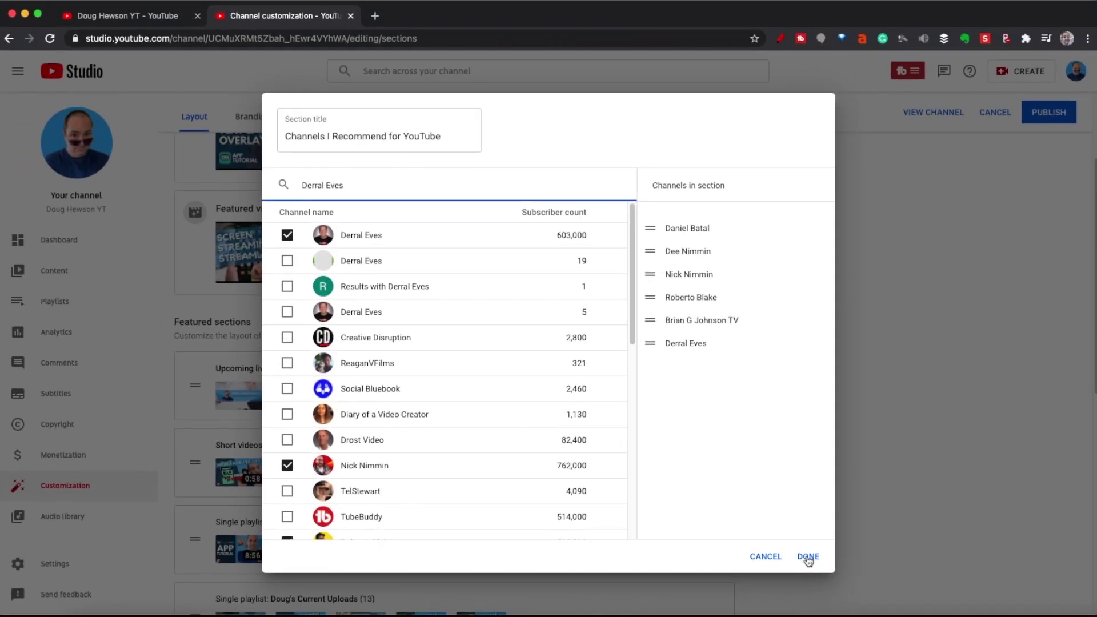
left_click(806, 555)
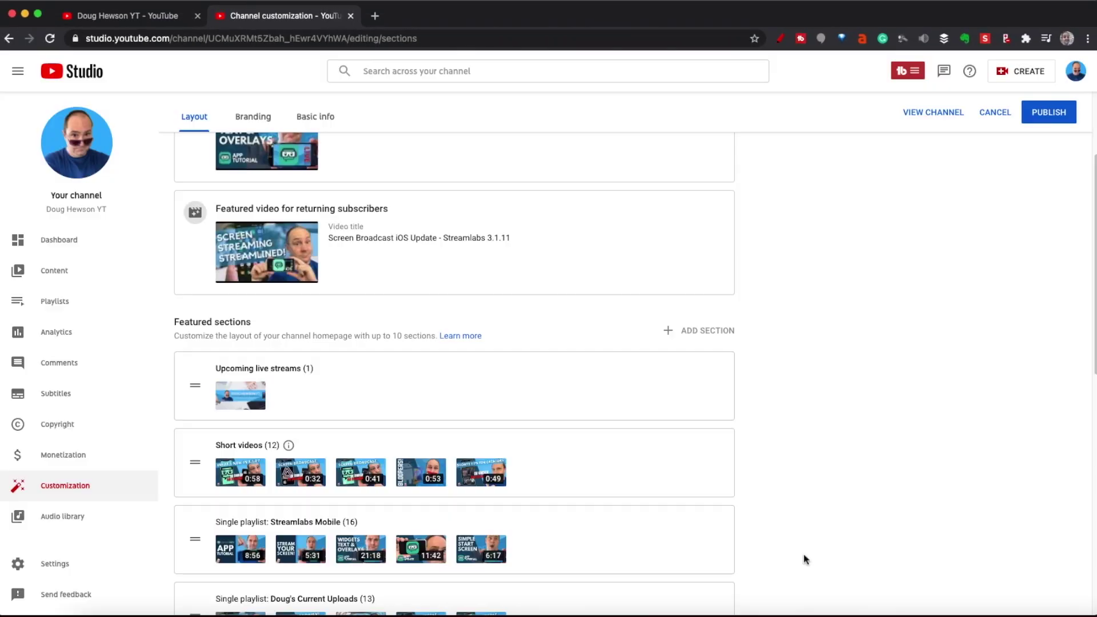
scroll(811, 532, "down", 10)
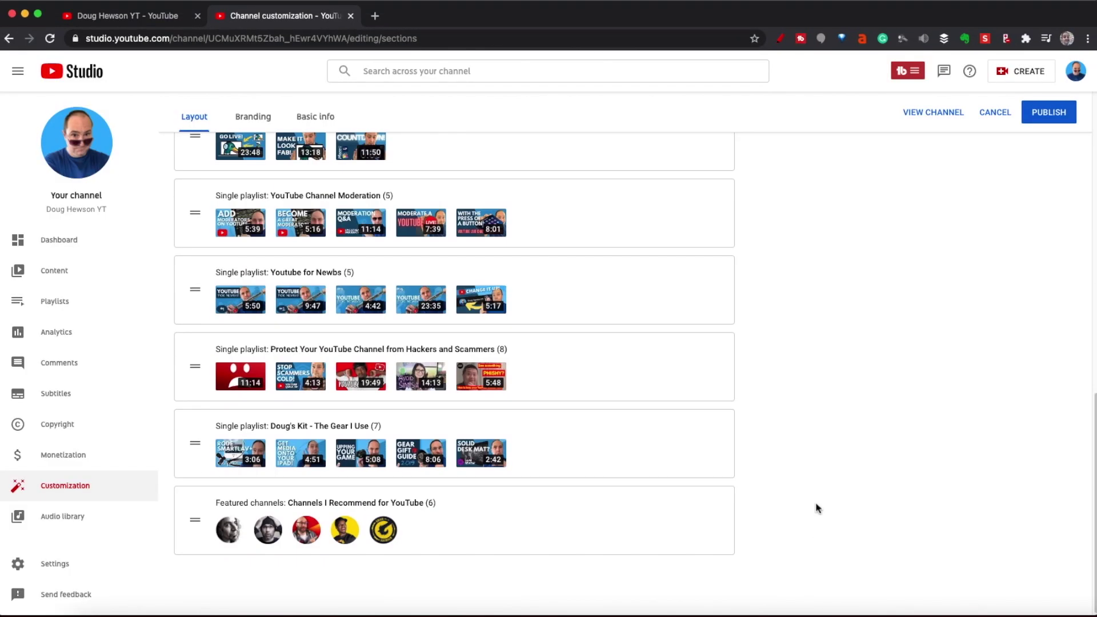
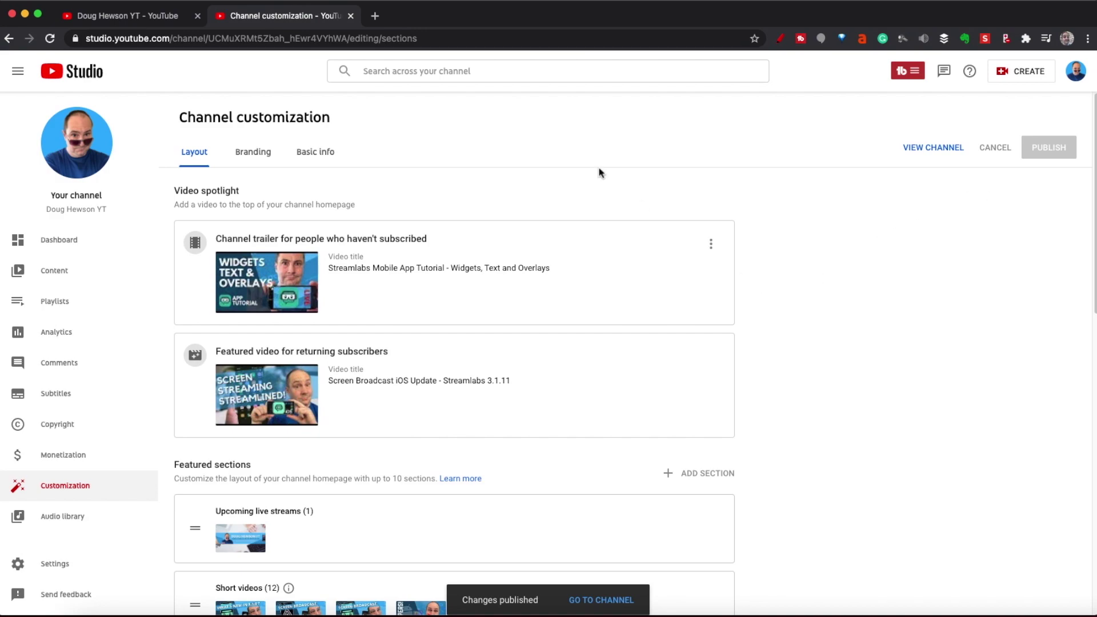
Close the old channel tab and view the published channel page to check its sections for the recommended channels
left_click(197, 16)
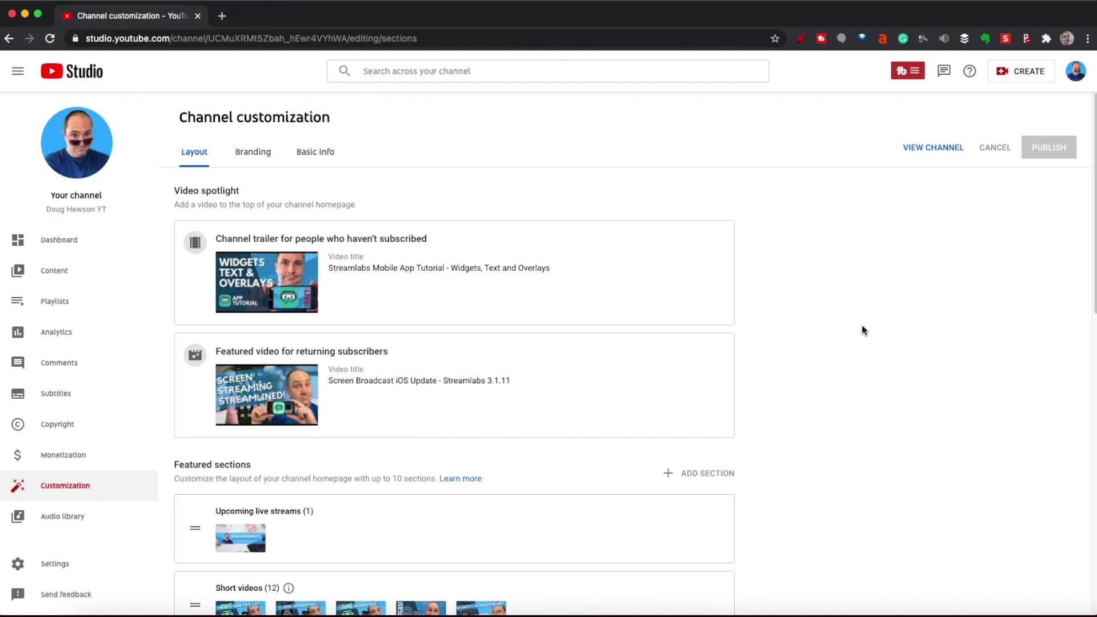
left_click(933, 147)
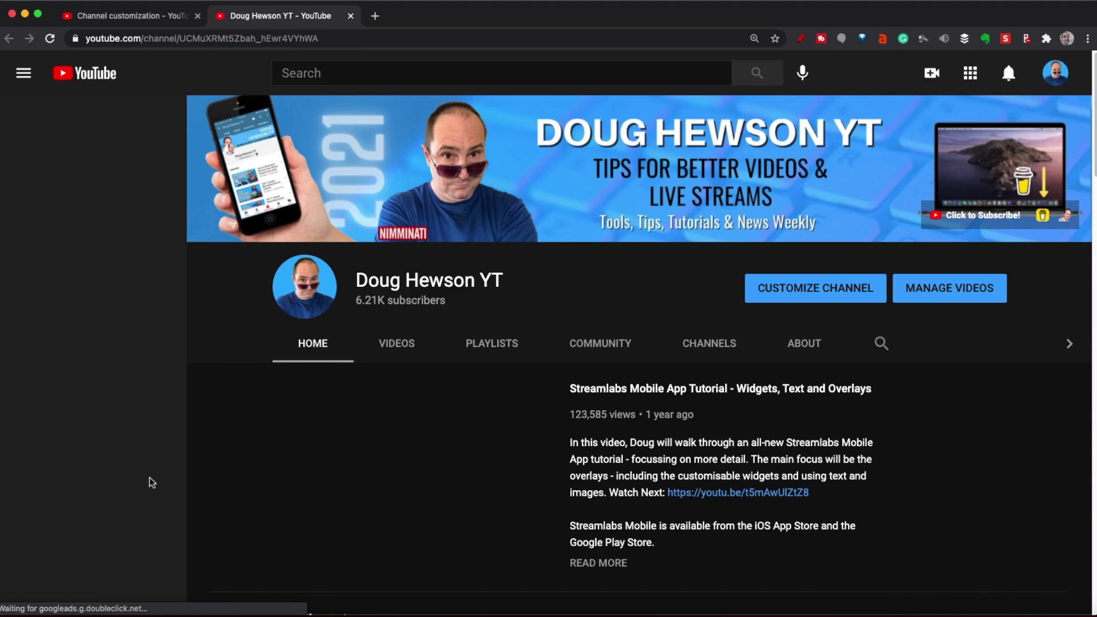
left_click(237, 558)
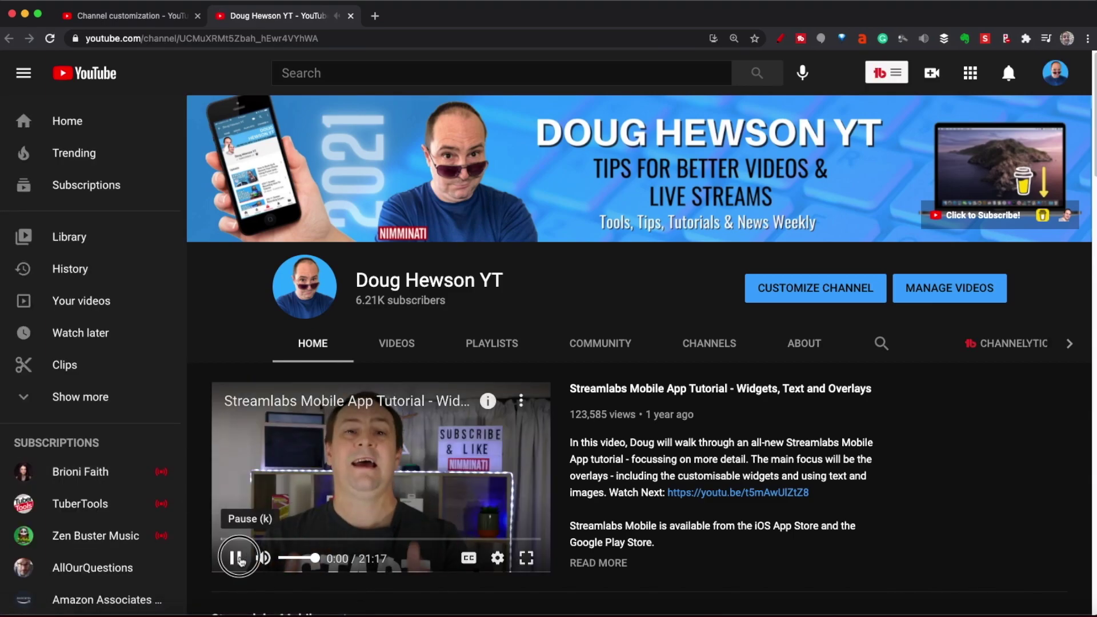
scroll(369, 467, "down", 12)
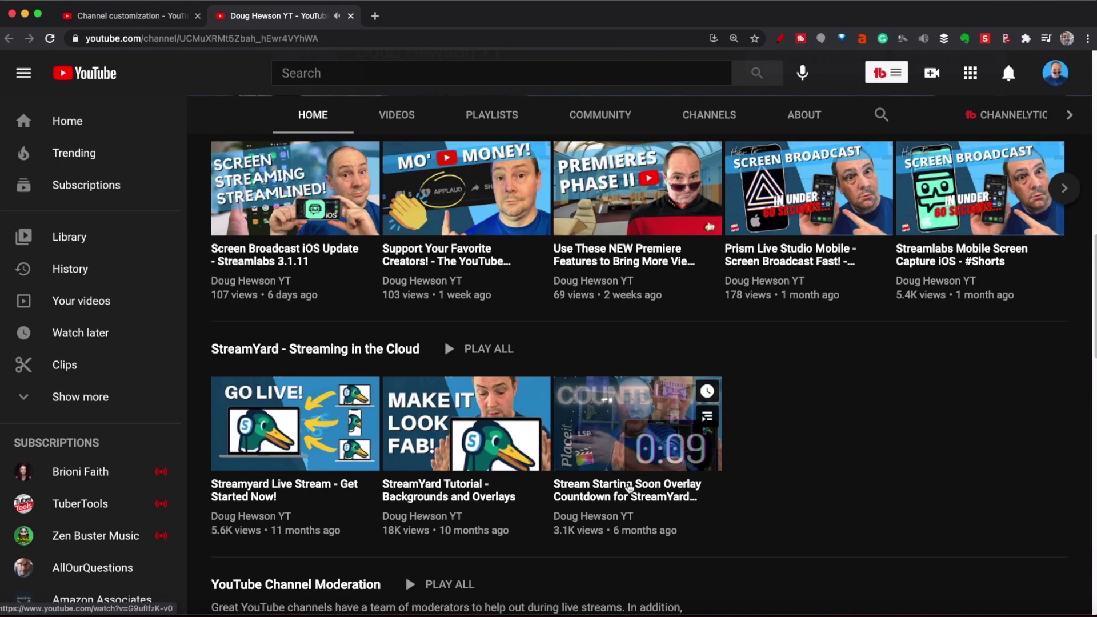
scroll(629, 487, "down", 15)
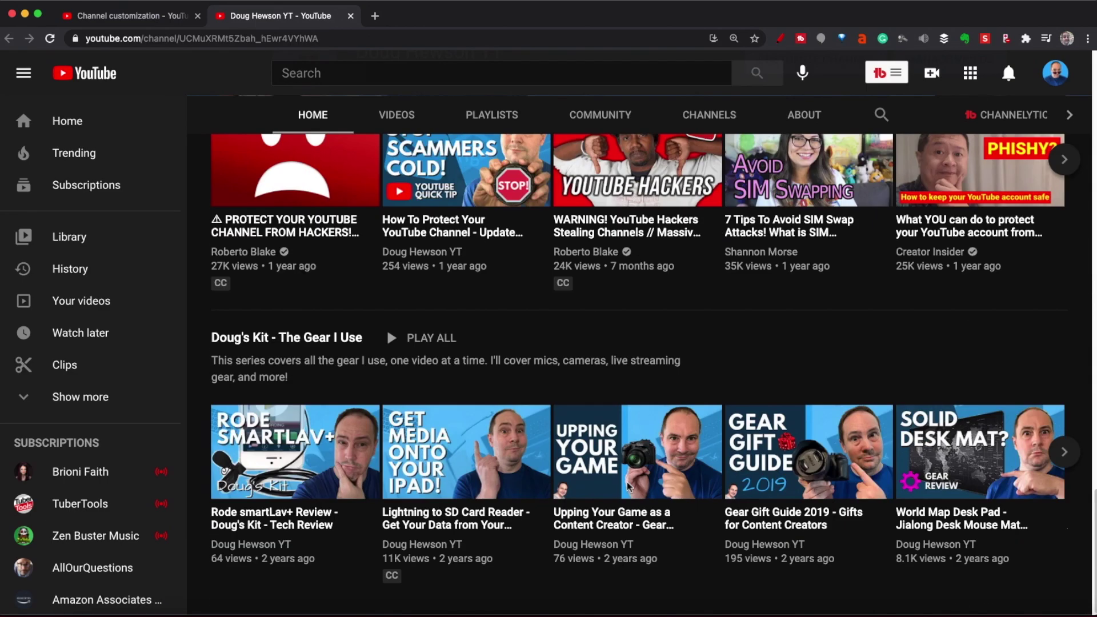
scroll(707, 555, "up", 4)
scroll(708, 555, "down", 4)
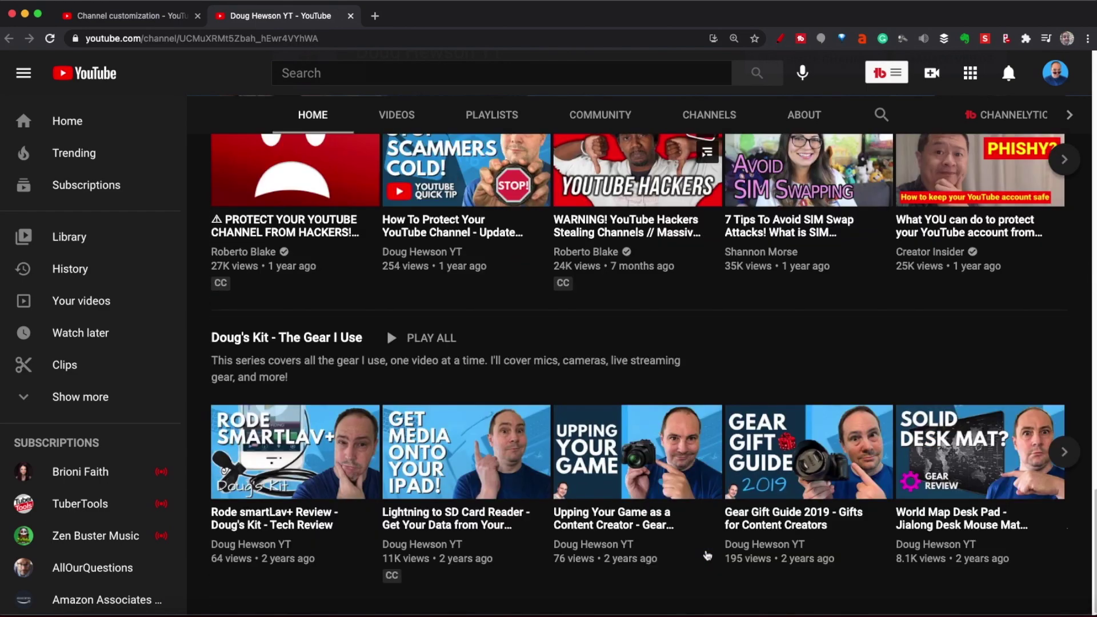
scroll(708, 554, "up", 6)
scroll(708, 554, "up", 16)
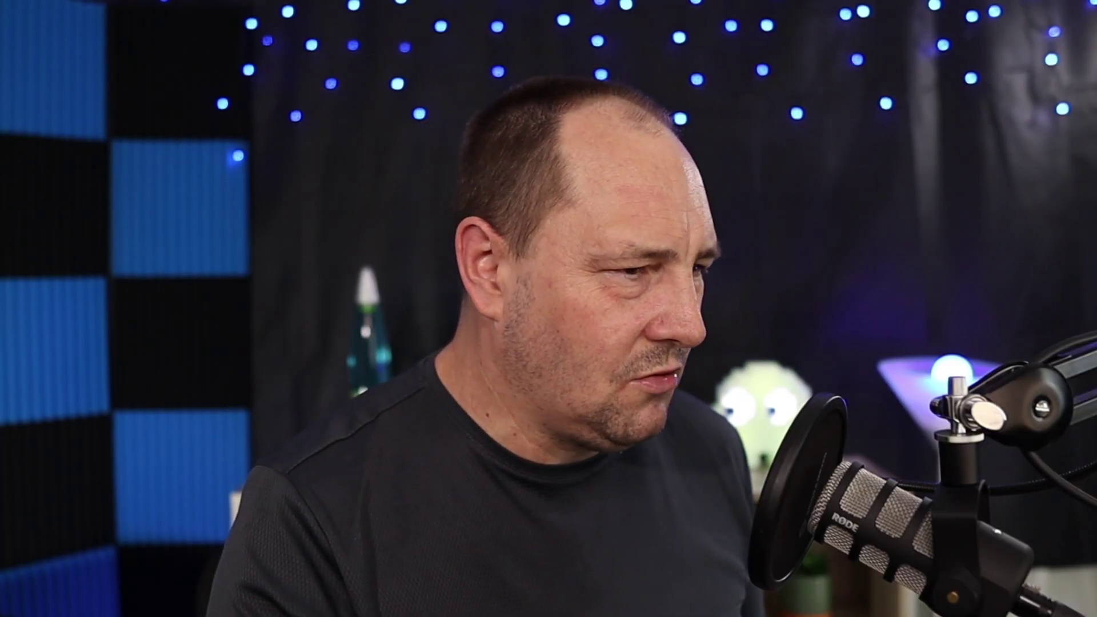
Move the "Channels I Recommend for YouTube" section up to directly above the "StreamYard - Streaming in the Cloud" playlist in the layout
left_click(194, 523)
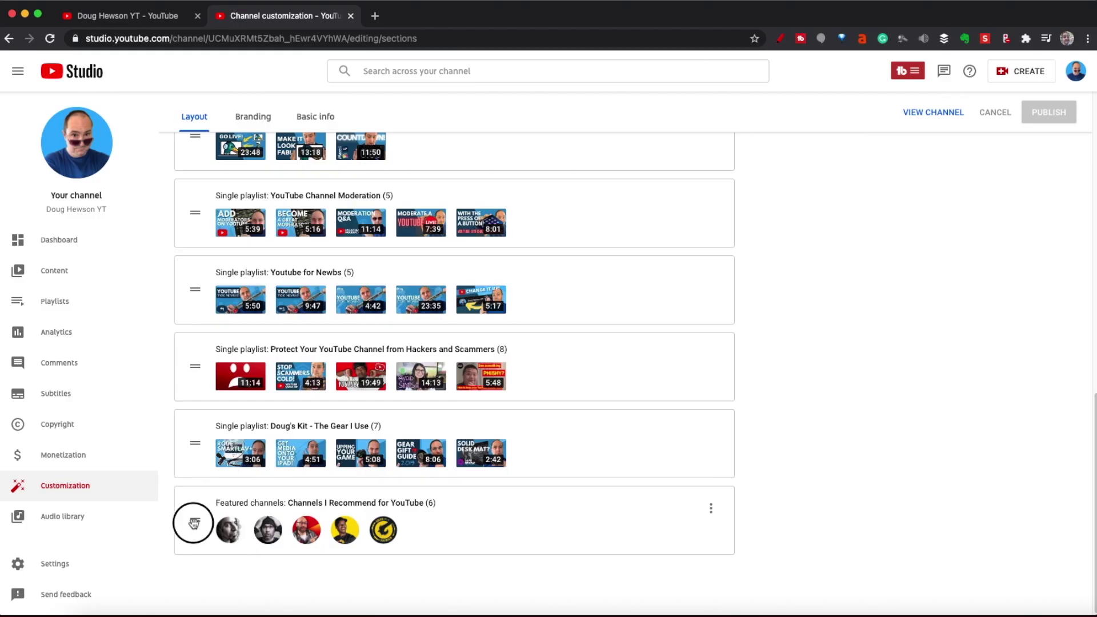
left_click_drag(194, 520, 191, 172)
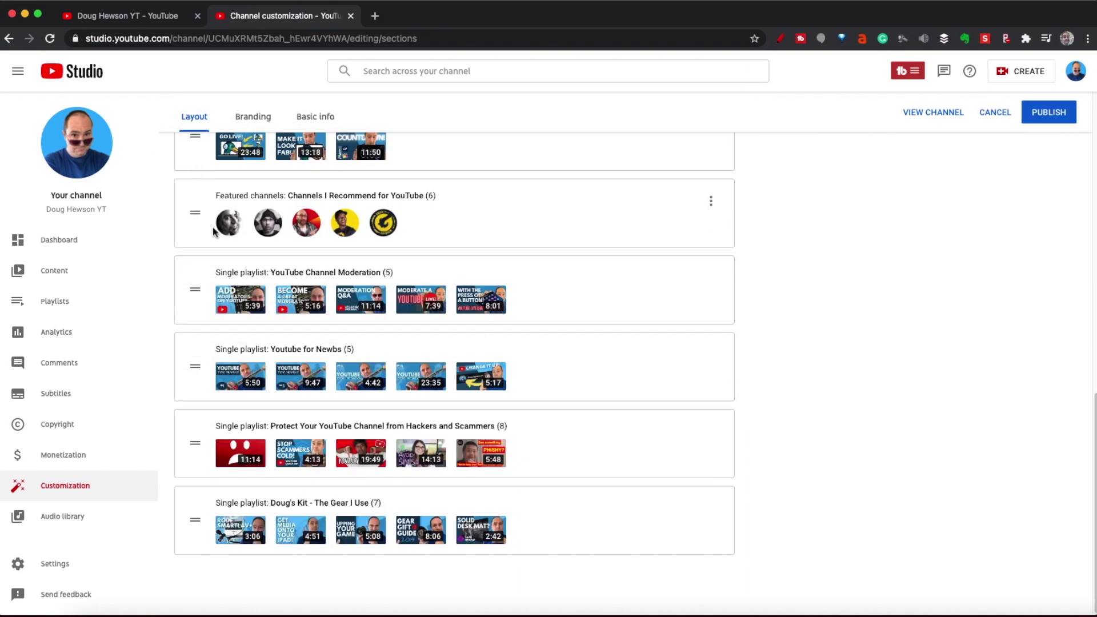
scroll(219, 238, "up", 6)
scroll(223, 243, "down", 1)
left_click_drag(195, 541, 179, 467)
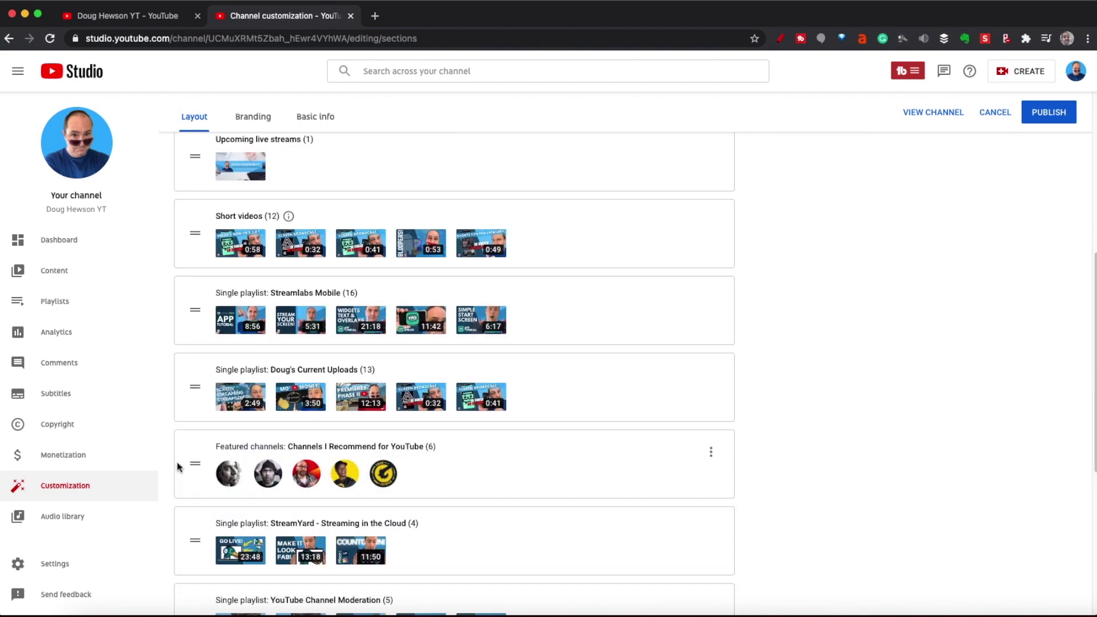
Publish the rearranged layout, close the old channel tab and bring up the published channel page
left_click(1049, 117)
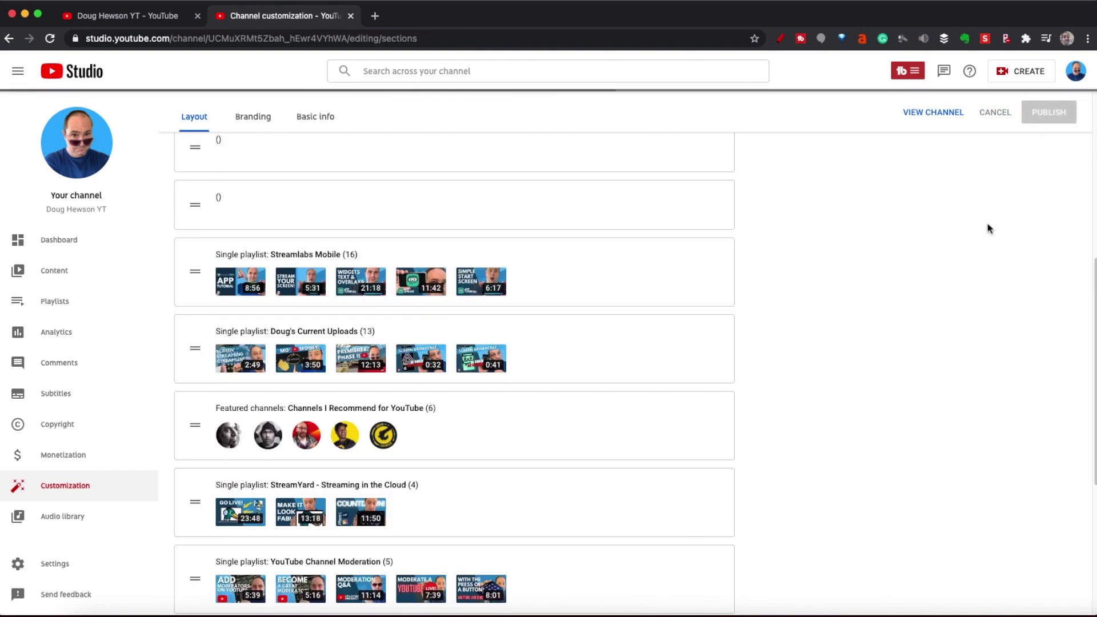
left_click(197, 16)
left_click(591, 601)
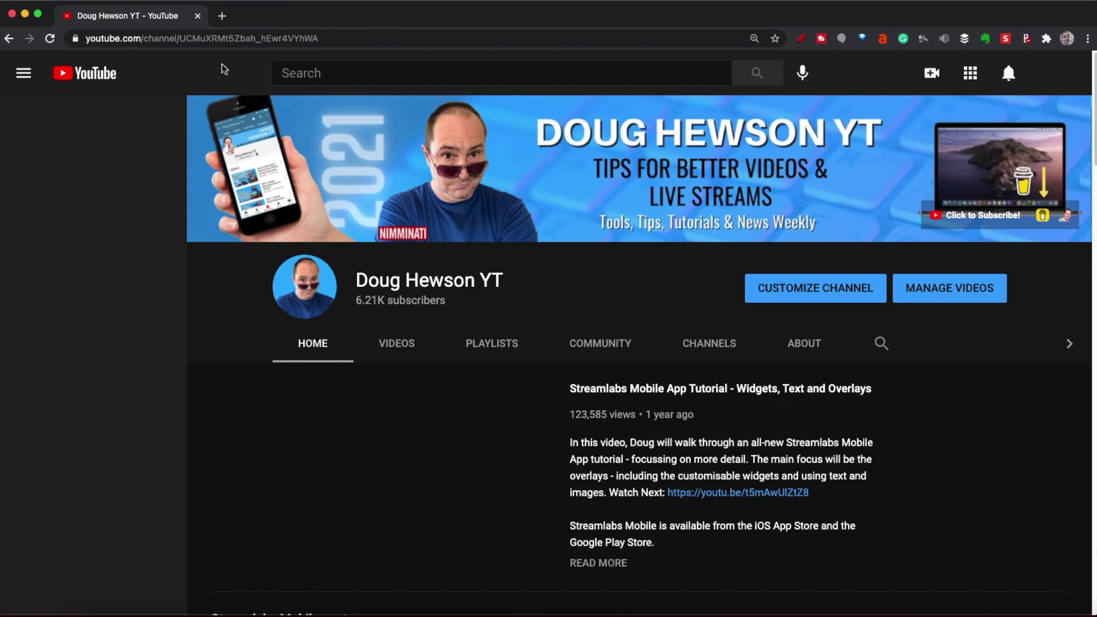
Check the placement of the "Channels I Recommend for YouTube" section on the channel's homepage and browse through its channels and back
scroll(765, 519, "down", 8)
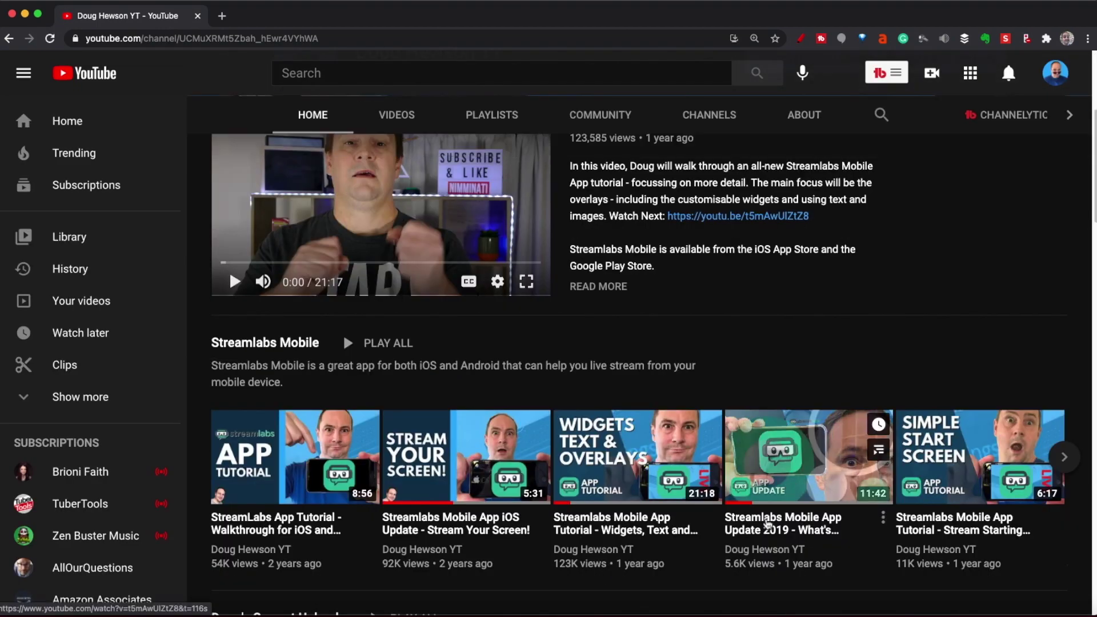
scroll(767, 522, "down", 3)
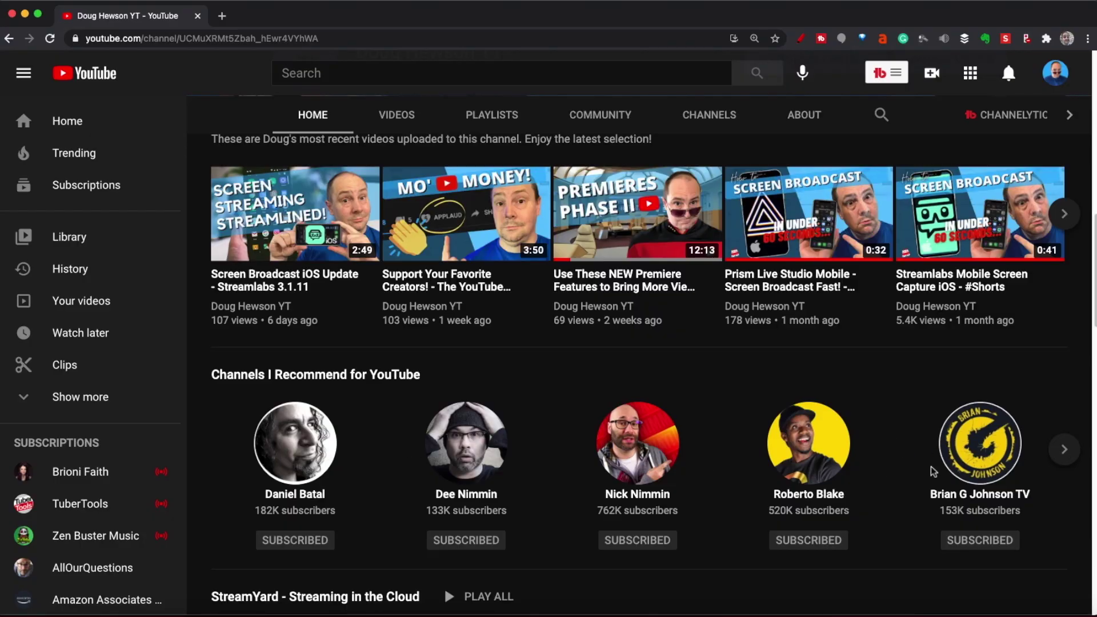
left_click(1065, 450)
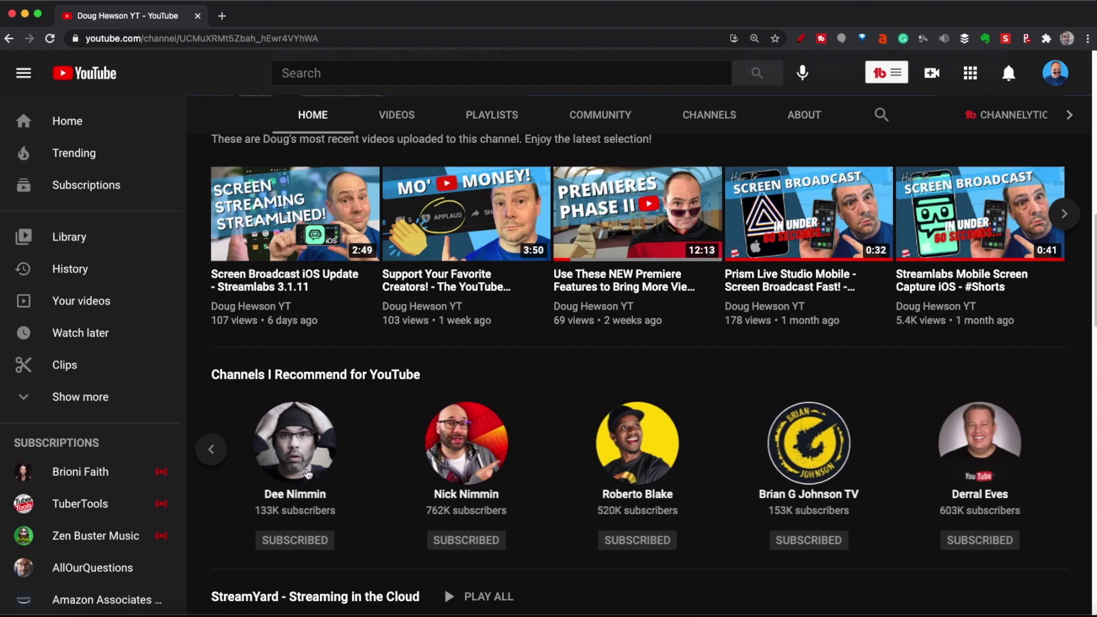
left_click(211, 449)
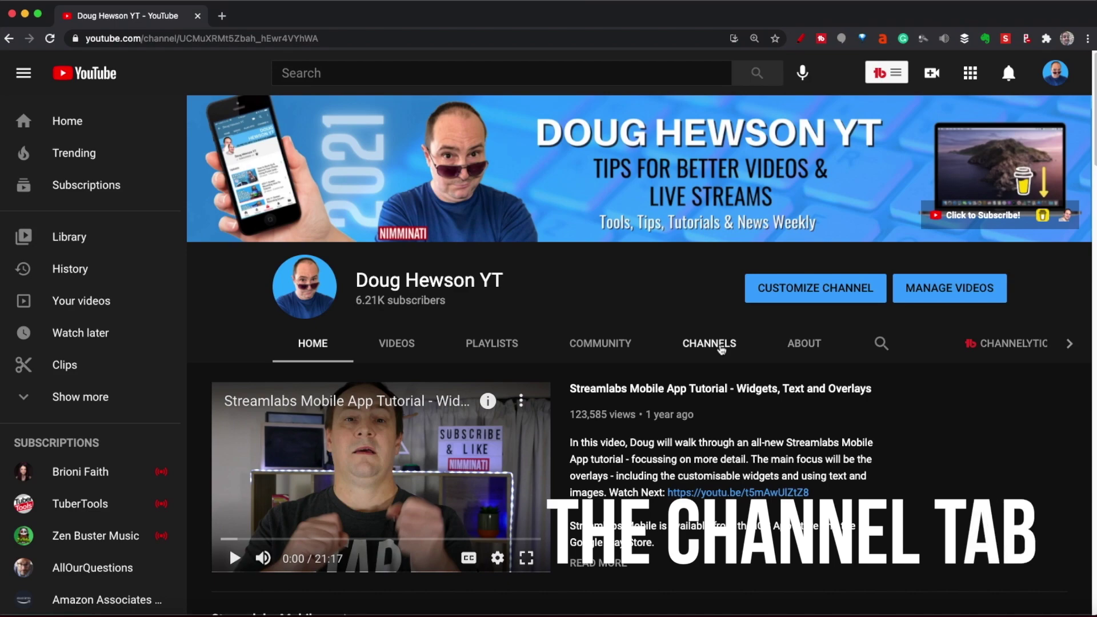
View the channel's Channels page, filter it to Subscriptions and look through the subscribed channels
left_click(722, 350)
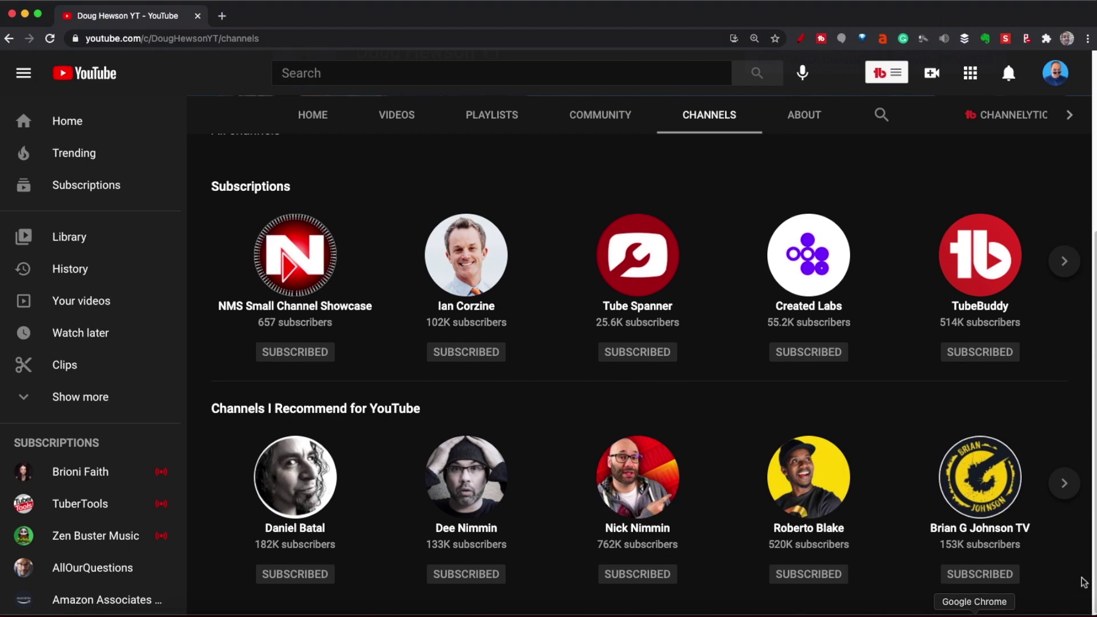
scroll(434, 399, "up", 1)
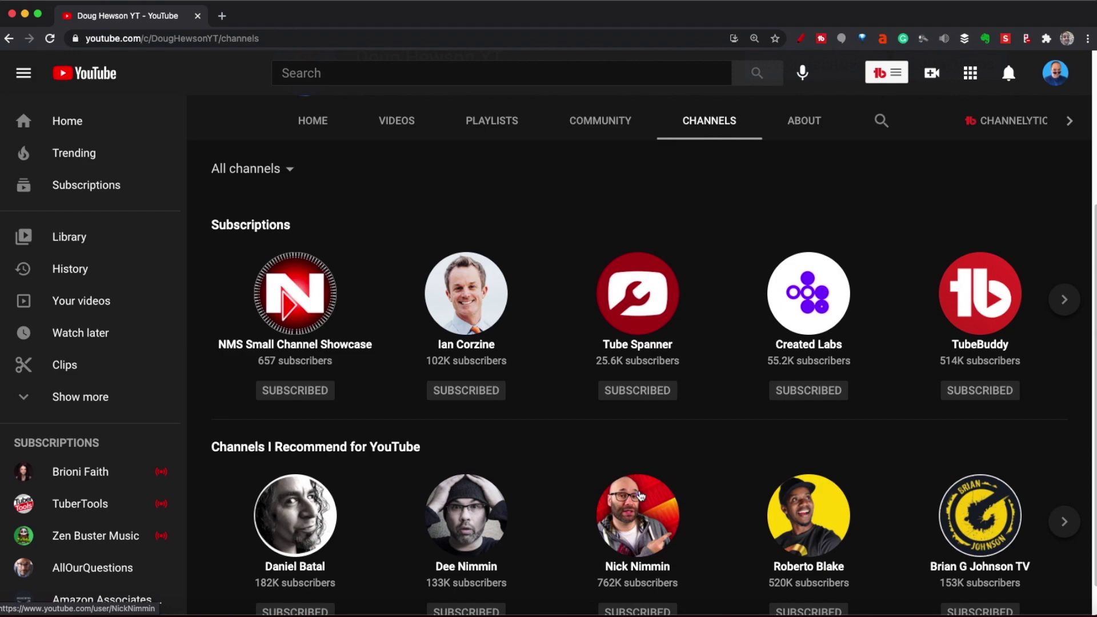
left_click(292, 172)
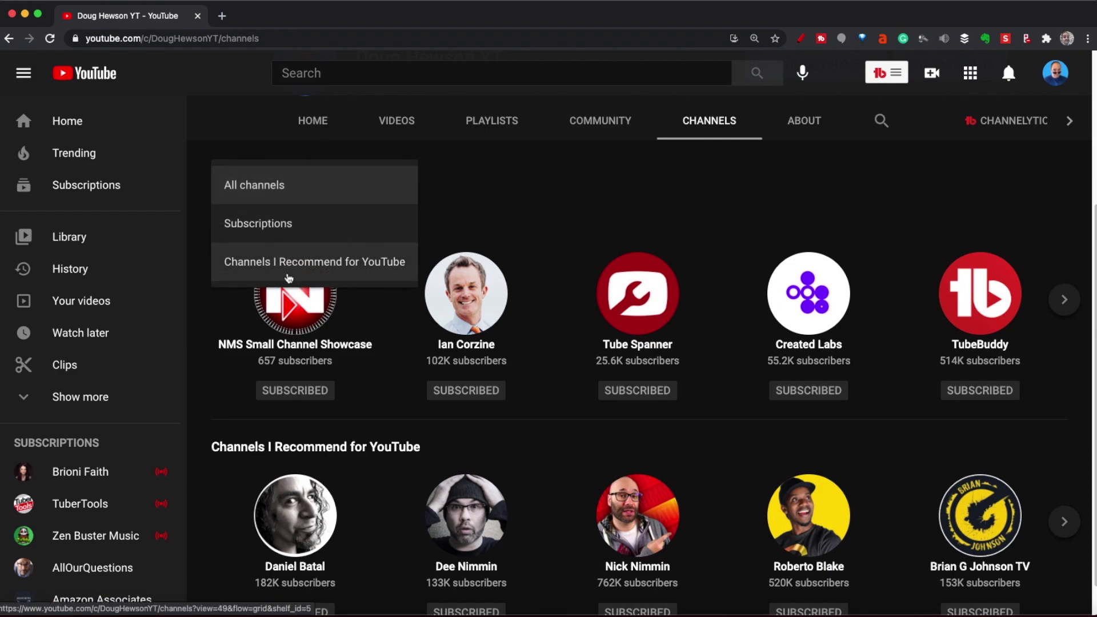
left_click(286, 228)
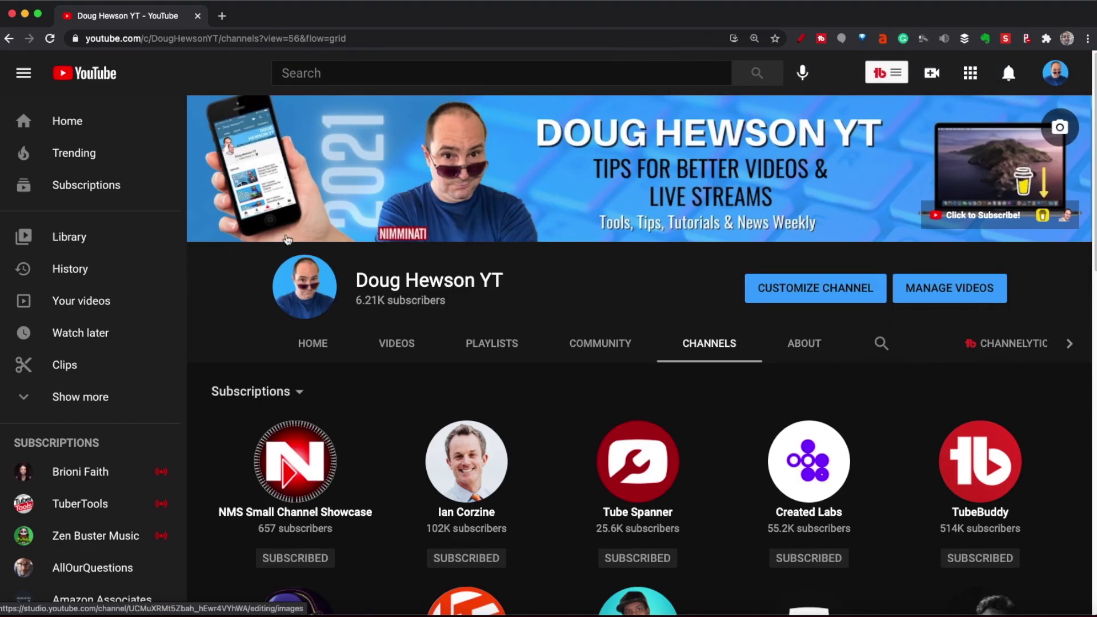
scroll(514, 378, "down", 13)
scroll(516, 378, "down", 20)
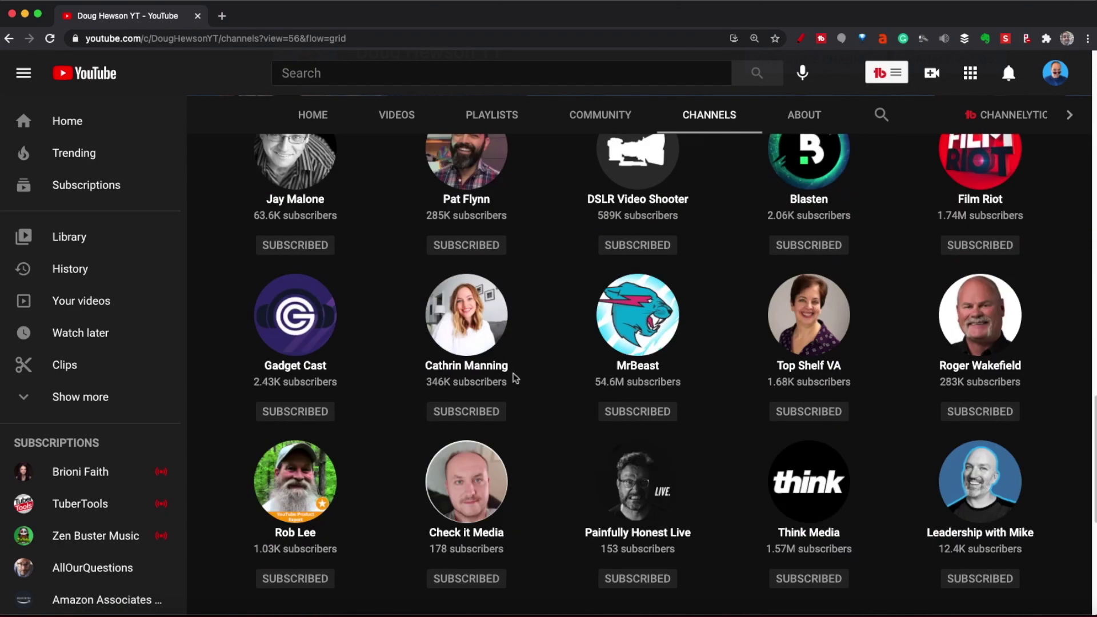
scroll(516, 378, "down", 20)
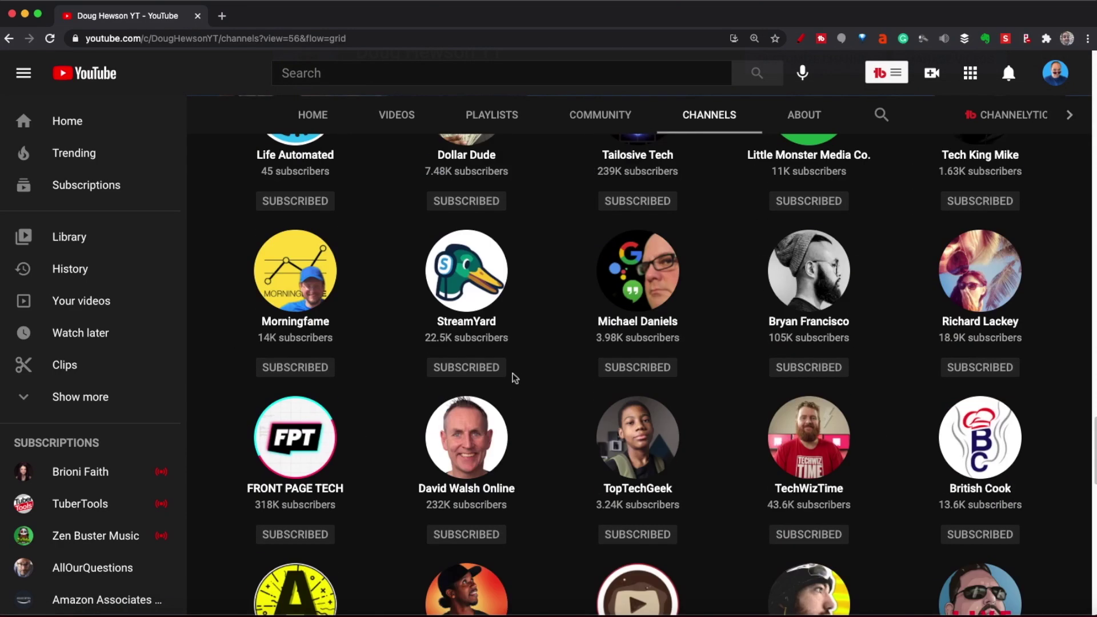
scroll(515, 377, "down", 15)
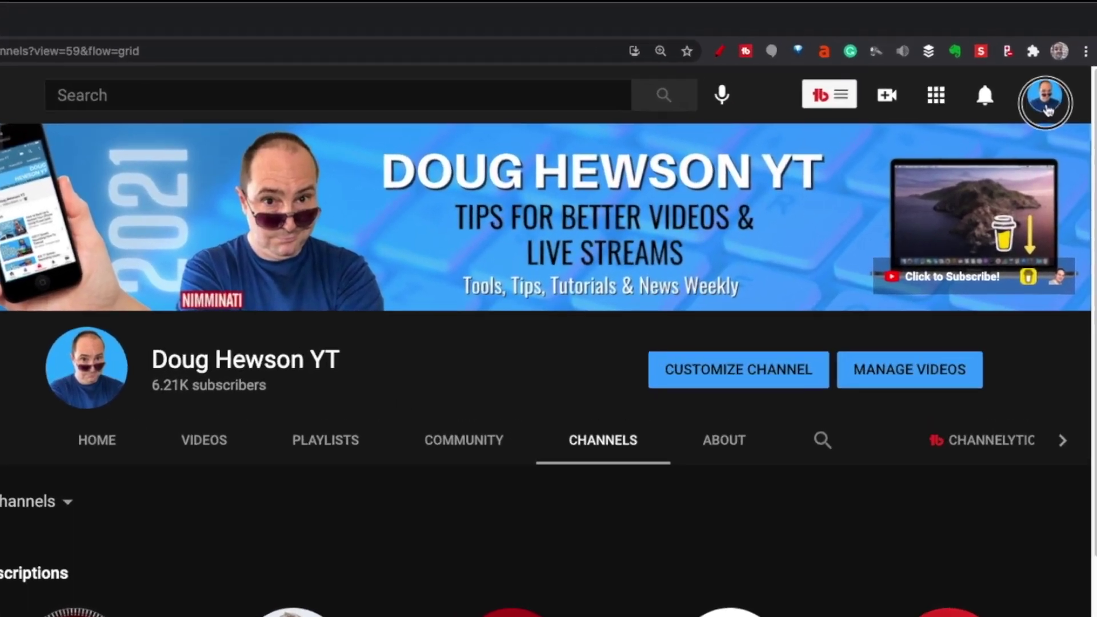
Go to the account's privacy settings and keep all subscriptions private
left_click(1056, 76)
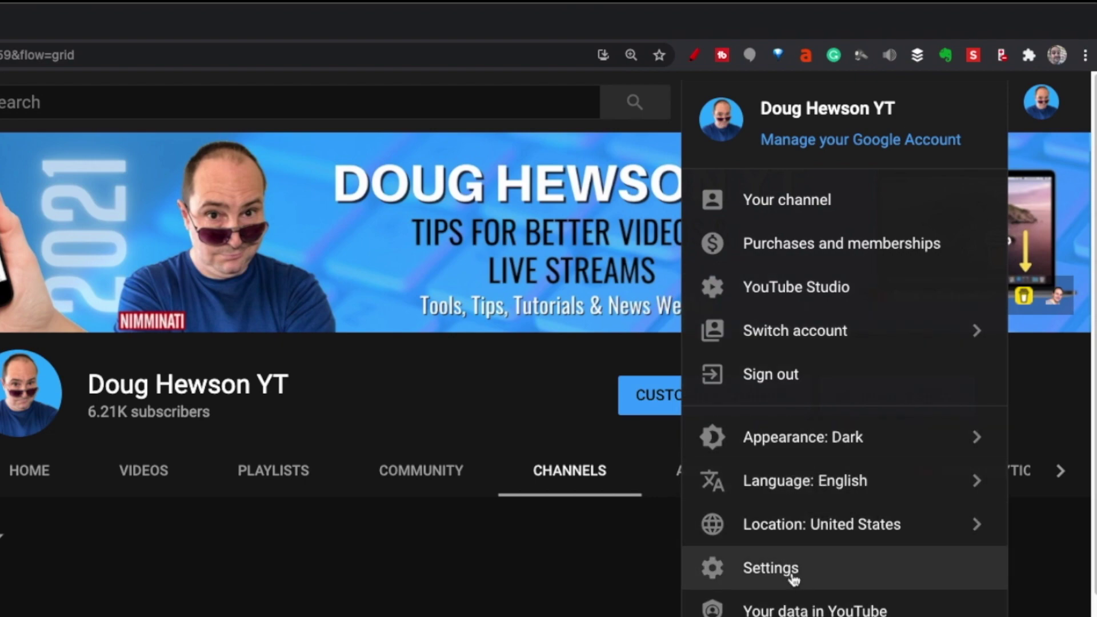
left_click(766, 571)
left_click(34, 306)
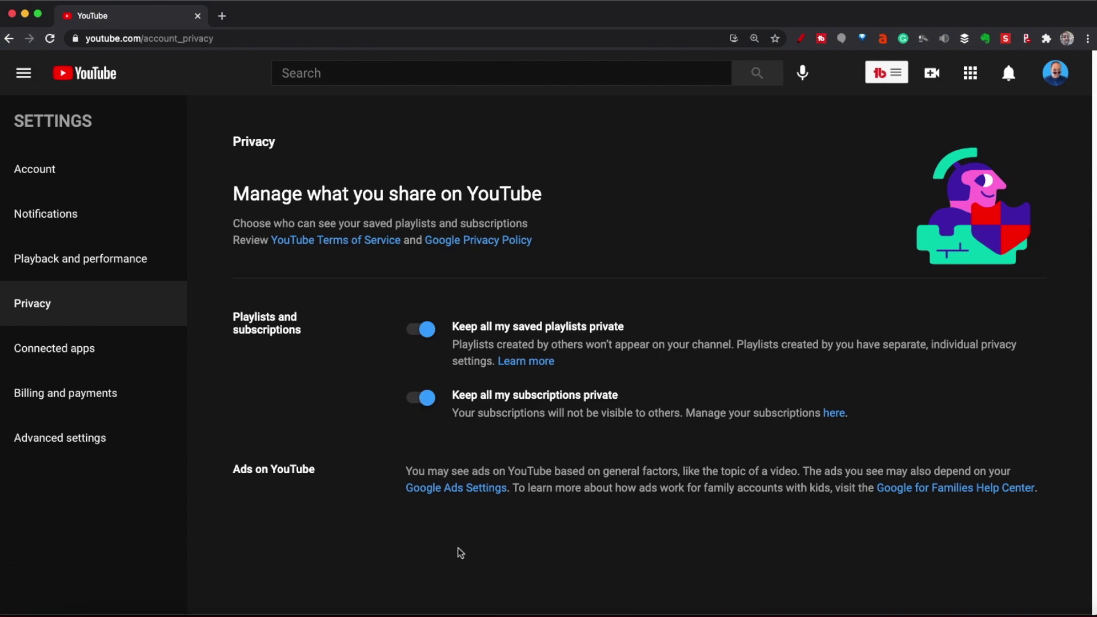
Return to the channel and check which channels its Channels page lists
left_click(1056, 73)
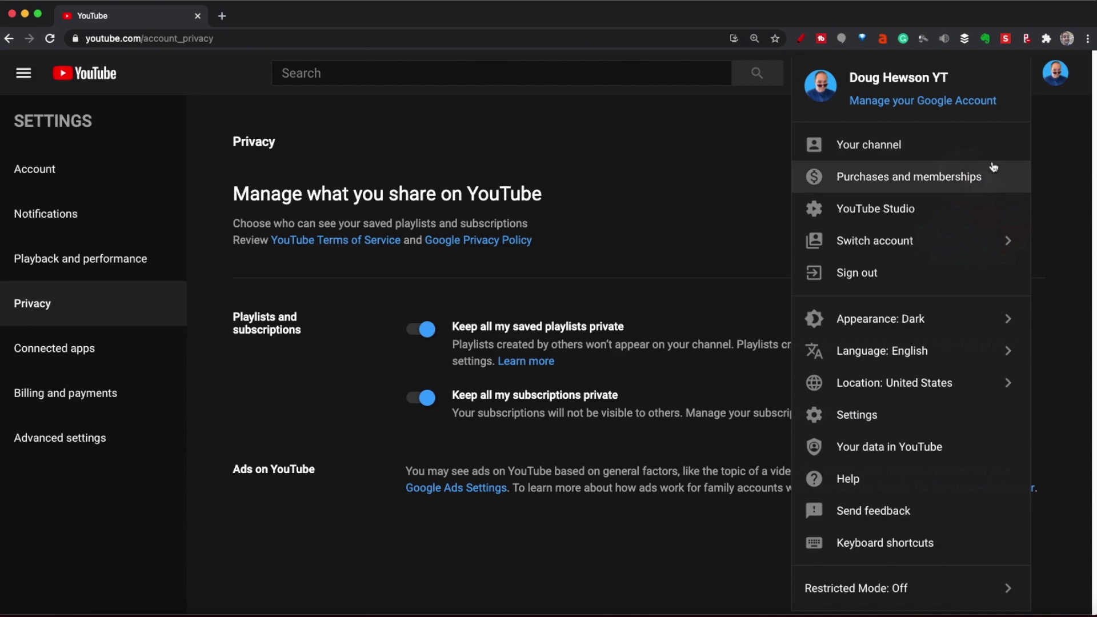
left_click(824, 147)
left_click(600, 343)
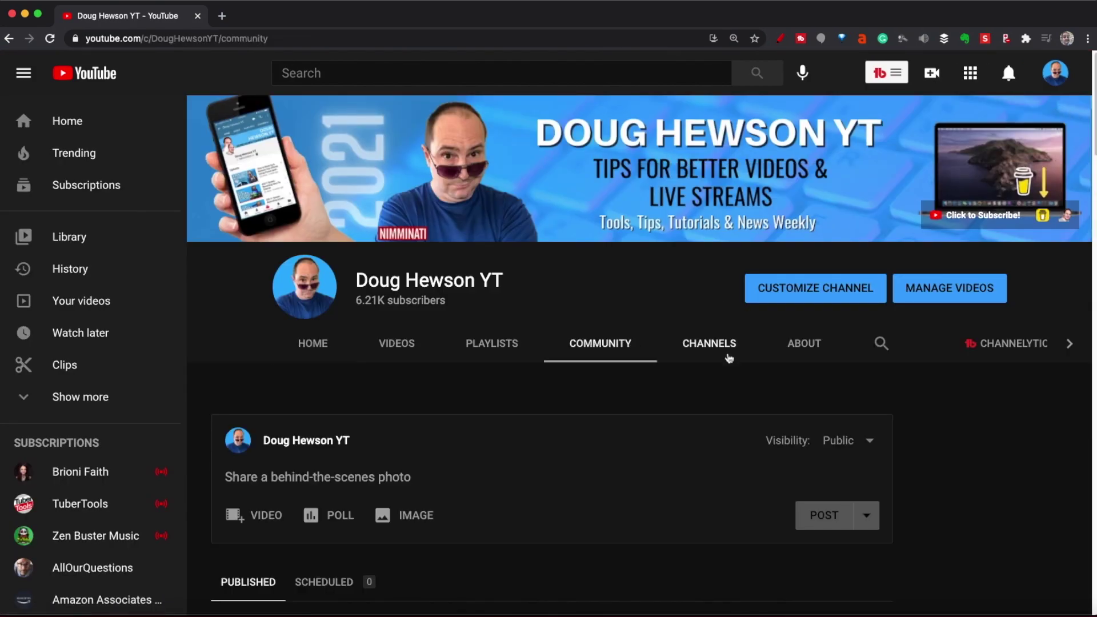
left_click(709, 343)
scroll(792, 479, "down", 3)
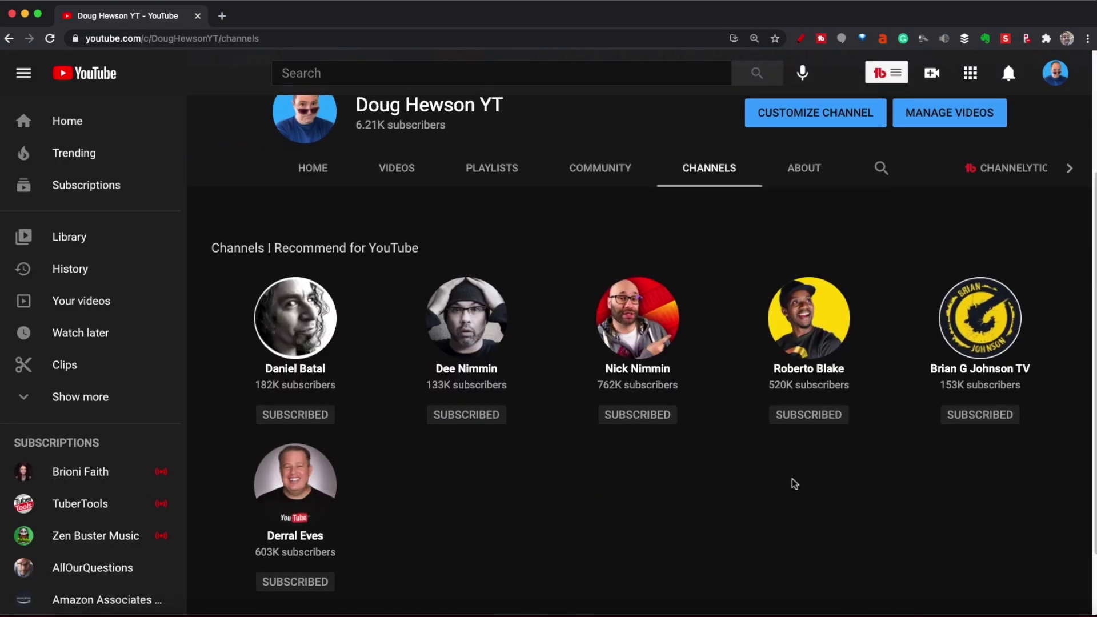
scroll(792, 478, "up", 3)
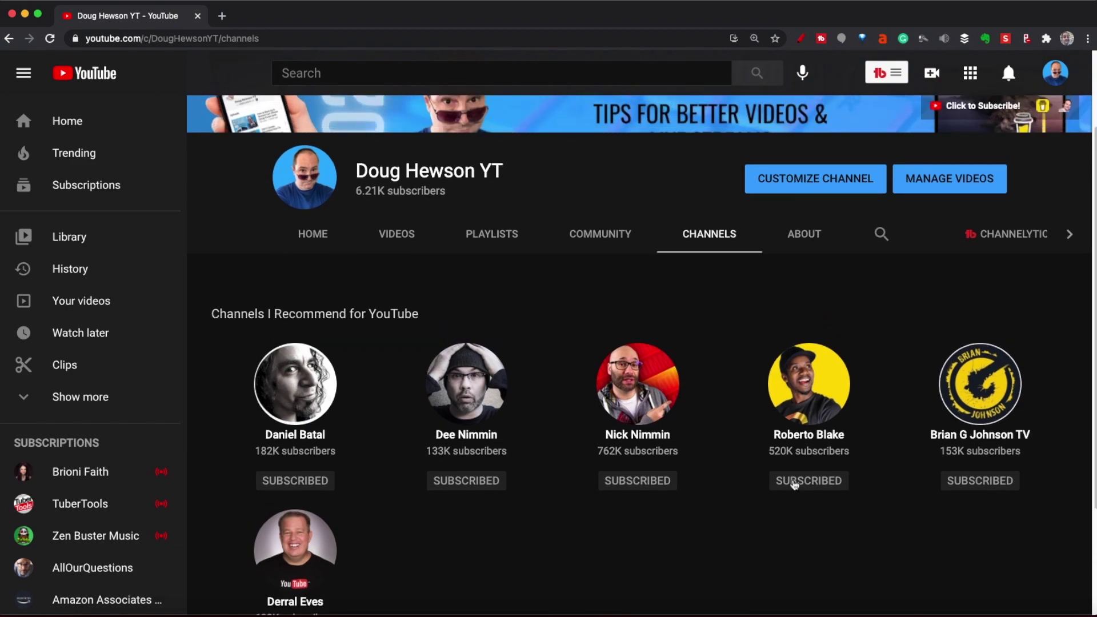